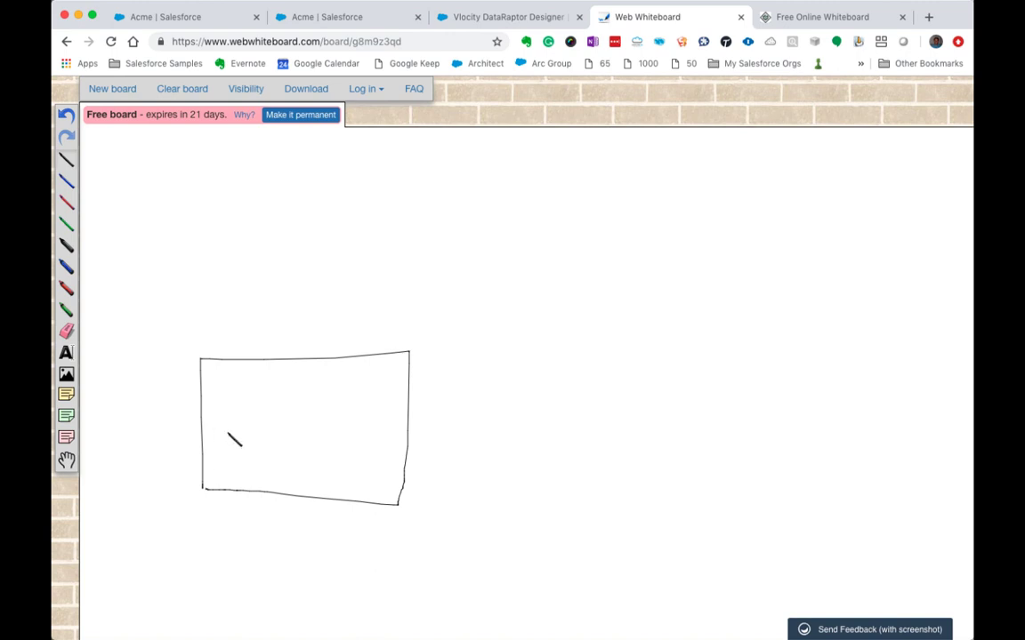
# - Label the hand-drawn rectangle "DB" and draw an ellipse labelled "Vlocity" beside it
pyautogui.moveTo(227, 431)
pyautogui.mouseDown()
pyautogui.moveTo(230, 463)
pyautogui.moveTo(280, 455)
pyautogui.moveTo(239, 462)
pyautogui.mouseUp()
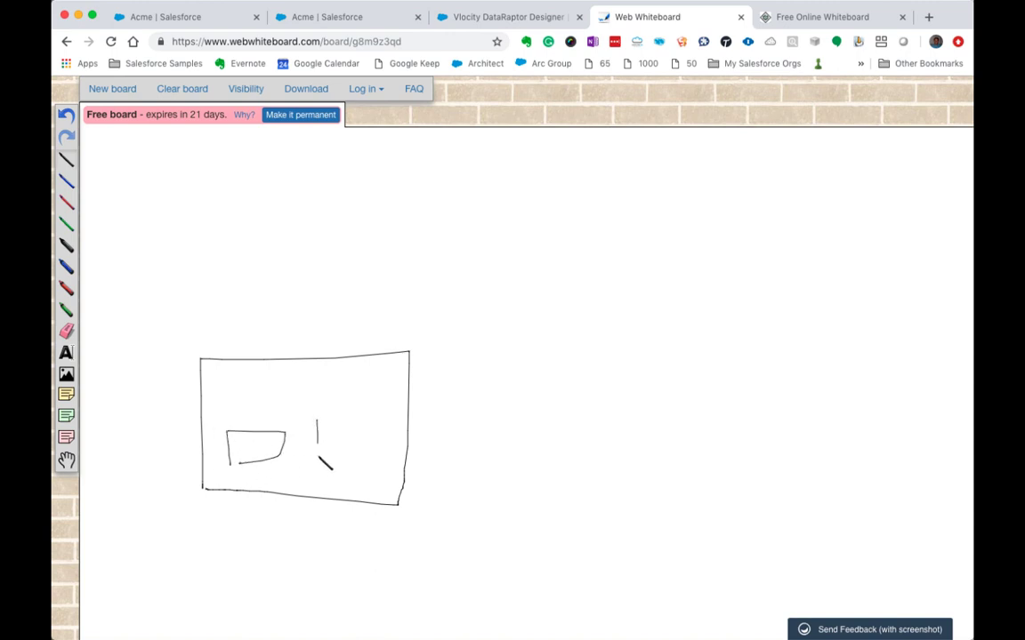
pyautogui.moveTo(318, 454)
pyautogui.mouseDown()
pyautogui.moveTo(318, 418)
pyautogui.moveTo(365, 431)
pyautogui.moveTo(317, 453)
pyautogui.mouseUp()
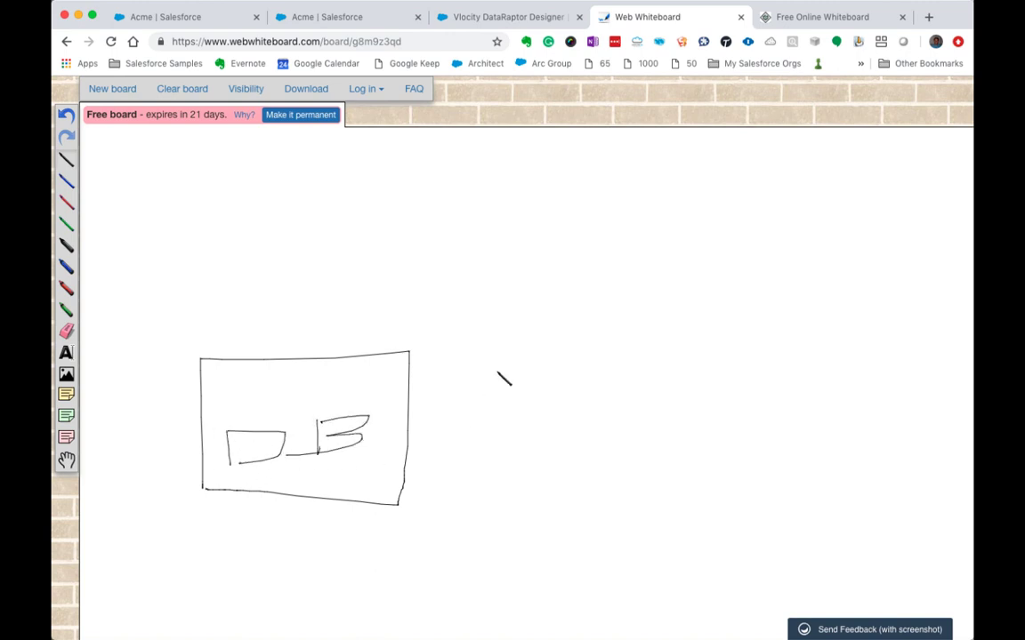
pyautogui.moveTo(532, 316)
pyautogui.mouseDown()
pyautogui.moveTo(661, 425)
pyautogui.moveTo(518, 320)
pyautogui.mouseUp()
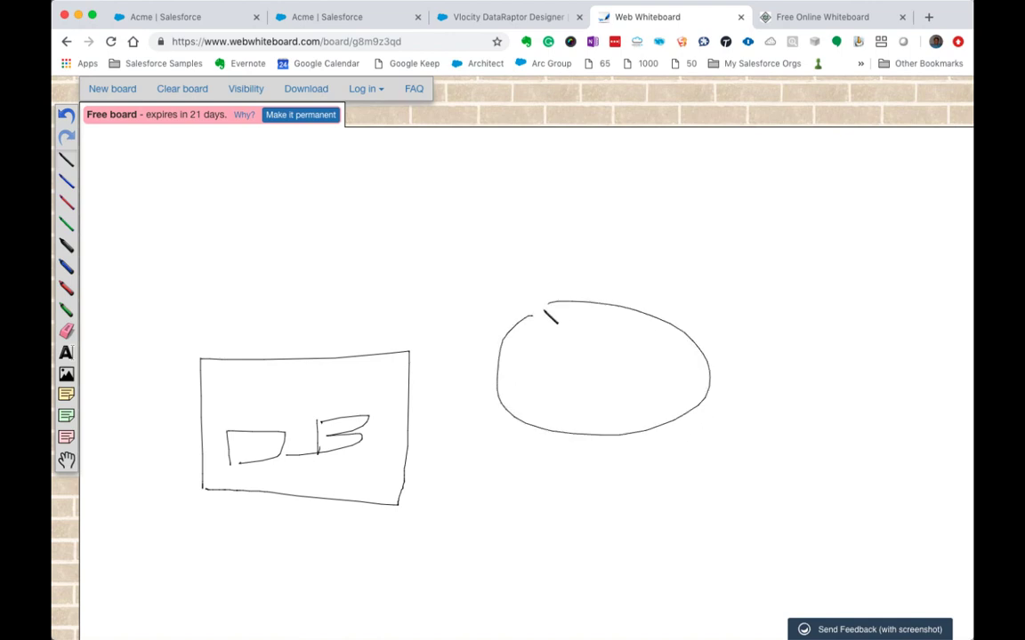
pyautogui.moveTo(539, 361)
pyautogui.mouseDown()
pyautogui.moveTo(637, 382)
pyautogui.moveTo(616, 378)
pyautogui.moveTo(673, 371)
pyautogui.mouseUp()
pyautogui.click(700, 318)
pyautogui.moveTo(687, 332)
pyautogui.mouseDown()
pyautogui.moveTo(689, 368)
pyautogui.moveTo(712, 359)
pyautogui.moveTo(690, 421)
pyautogui.mouseUp()
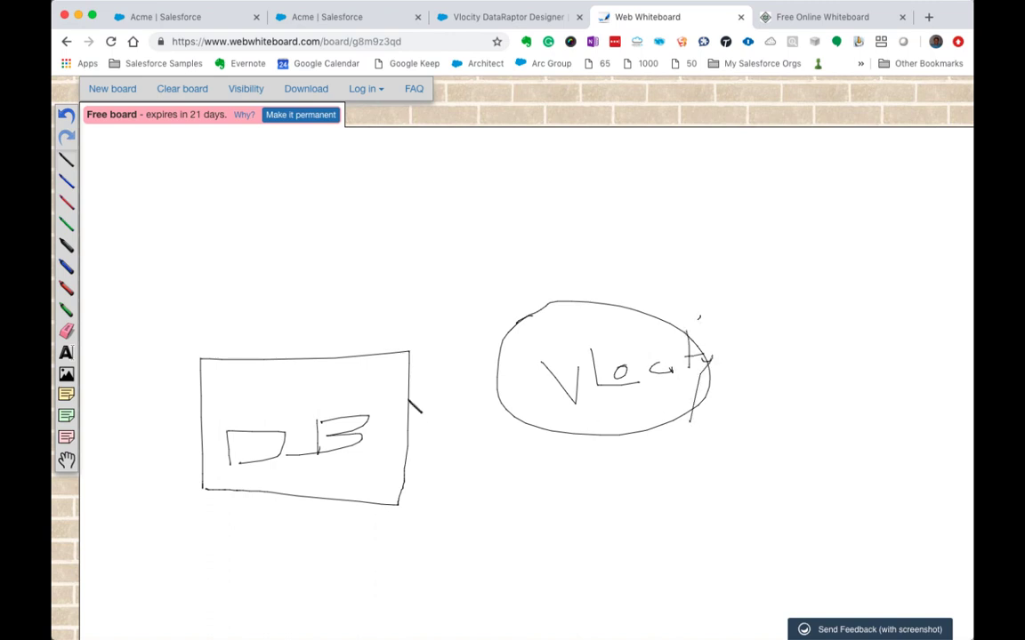
# - Draw an arrow from the DB rectangle to the Vlocity ellipse and another from the ellipse to a new box labelled "JSON"
pyautogui.moveTo(409, 397)
pyautogui.mouseDown()
pyautogui.moveTo(496, 389)
pyautogui.moveTo(488, 401)
pyautogui.mouseUp()
pyautogui.moveTo(696, 348)
pyautogui.mouseDown()
pyautogui.moveTo(786, 316)
pyautogui.moveTo(772, 337)
pyautogui.mouseUp()
pyautogui.moveTo(803, 279); pyautogui.dragTo(807, 310)
pyautogui.moveTo(819, 385); pyautogui.dragTo(825, 433)
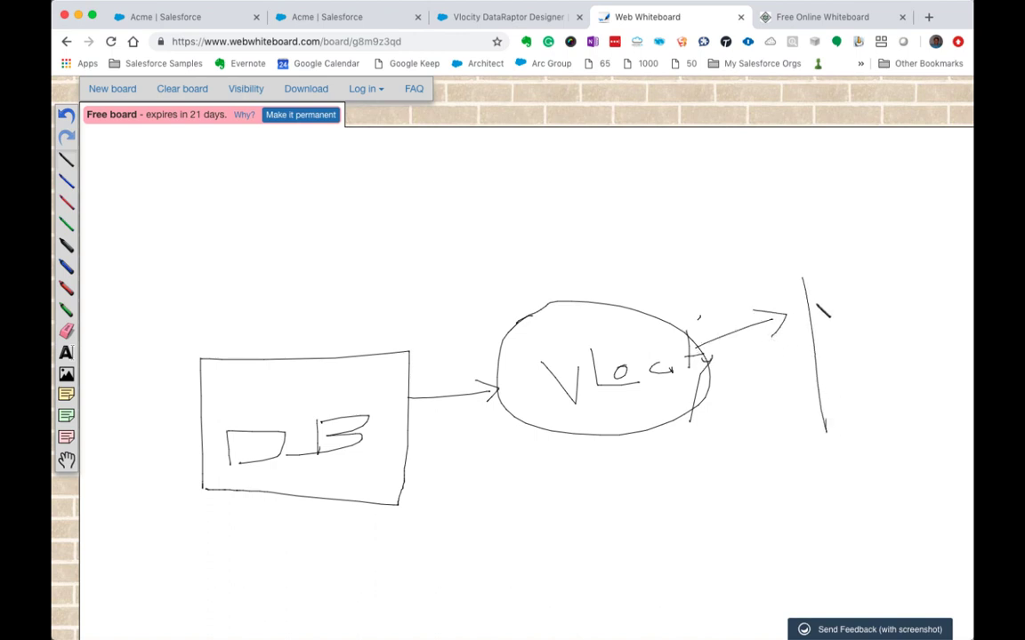
pyautogui.moveTo(803, 279); pyautogui.dragTo(936, 265)
pyautogui.moveTo(827, 431)
pyautogui.mouseDown()
pyautogui.moveTo(948, 365)
pyautogui.moveTo(933, 278)
pyautogui.mouseUp()
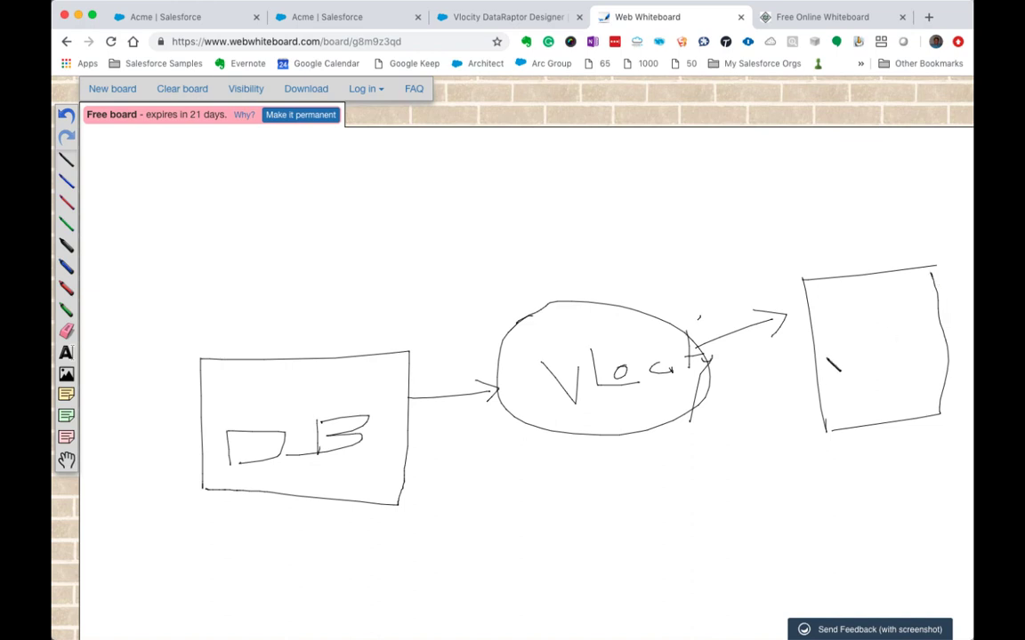
pyautogui.moveTo(833, 355)
pyautogui.mouseDown()
pyautogui.moveTo(832, 379)
pyautogui.moveTo(824, 372)
pyautogui.moveTo(846, 353)
pyautogui.moveTo(856, 367)
pyautogui.moveTo(830, 376)
pyautogui.moveTo(903, 347)
pyautogui.mouseUp()
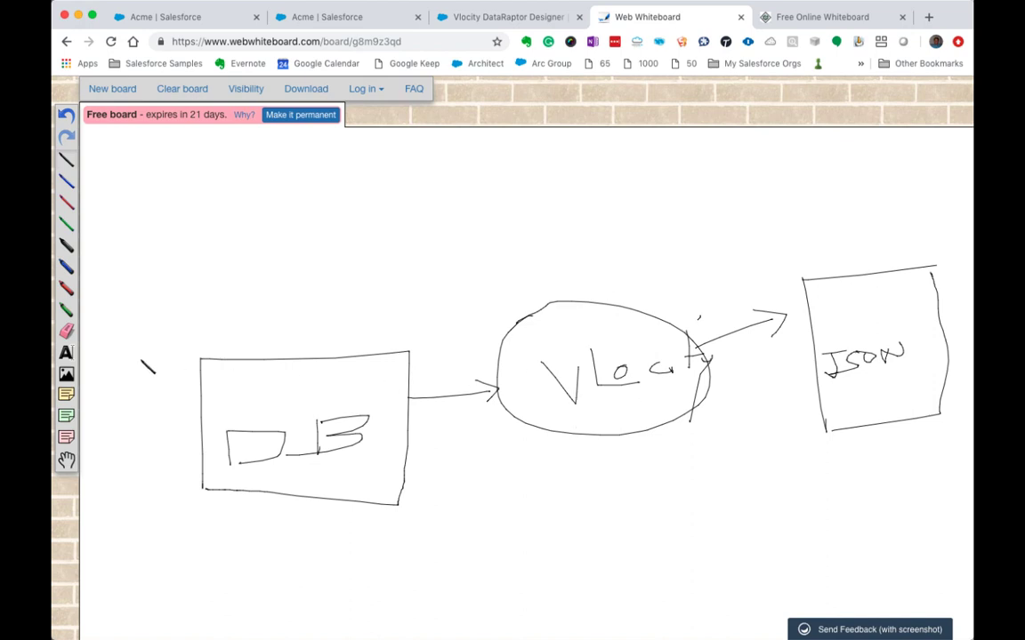
# - Draw a thick red check mark at the upper edge of the Vlocity ellipse
pyautogui.click(66, 287)
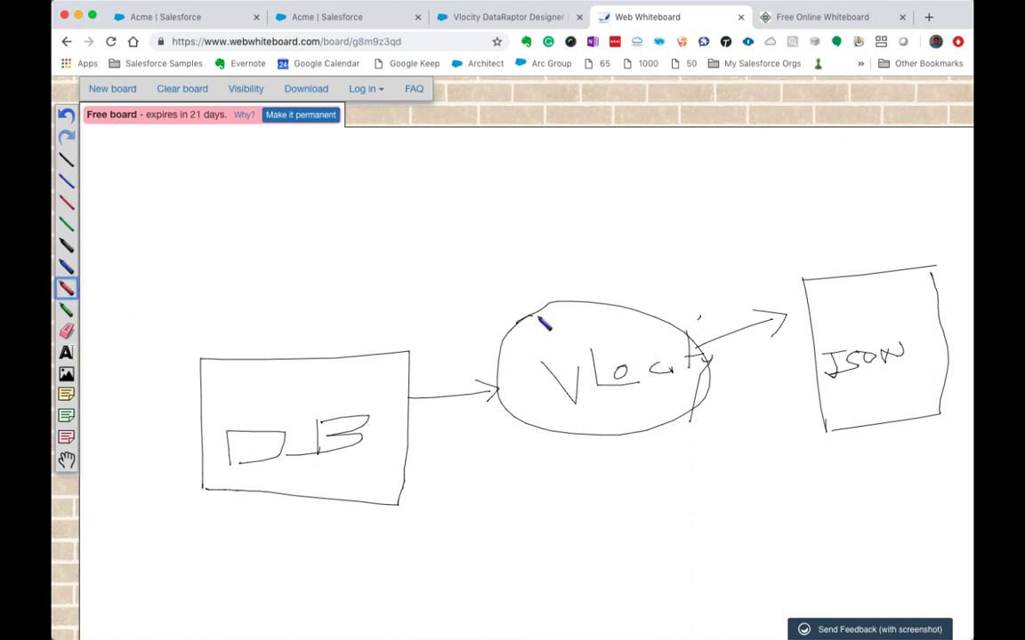
pyautogui.moveTo(540, 290)
pyautogui.mouseDown()
pyautogui.moveTo(562, 305)
pyautogui.moveTo(601, 254)
pyautogui.mouseUp()
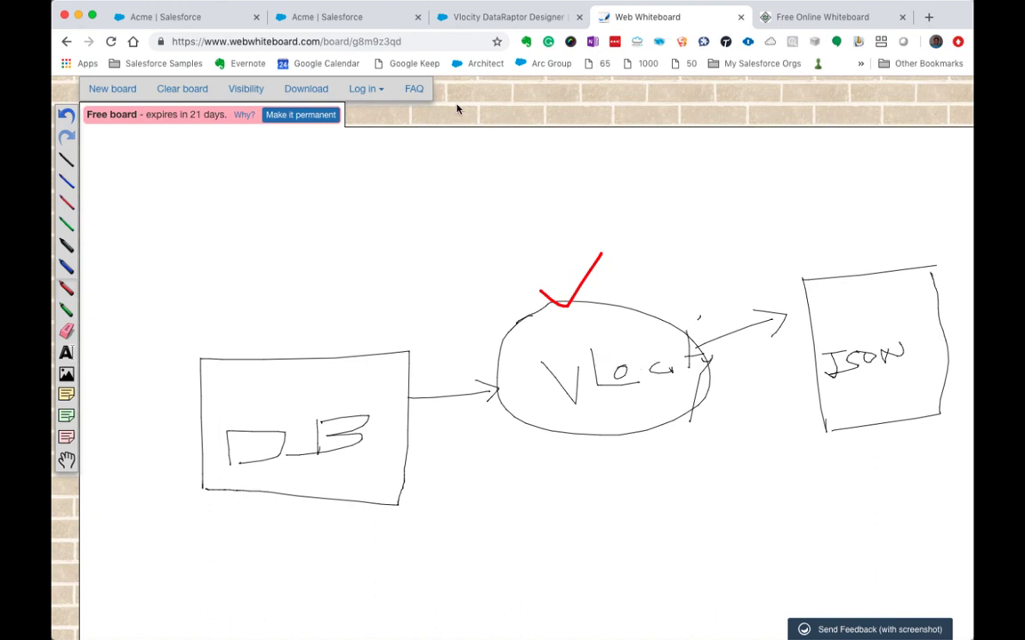
# - Switch to the Vlocity DataRaptor Designer and start a new DataRaptor interface named GetCasesForanAccount
pyautogui.click(486, 18)
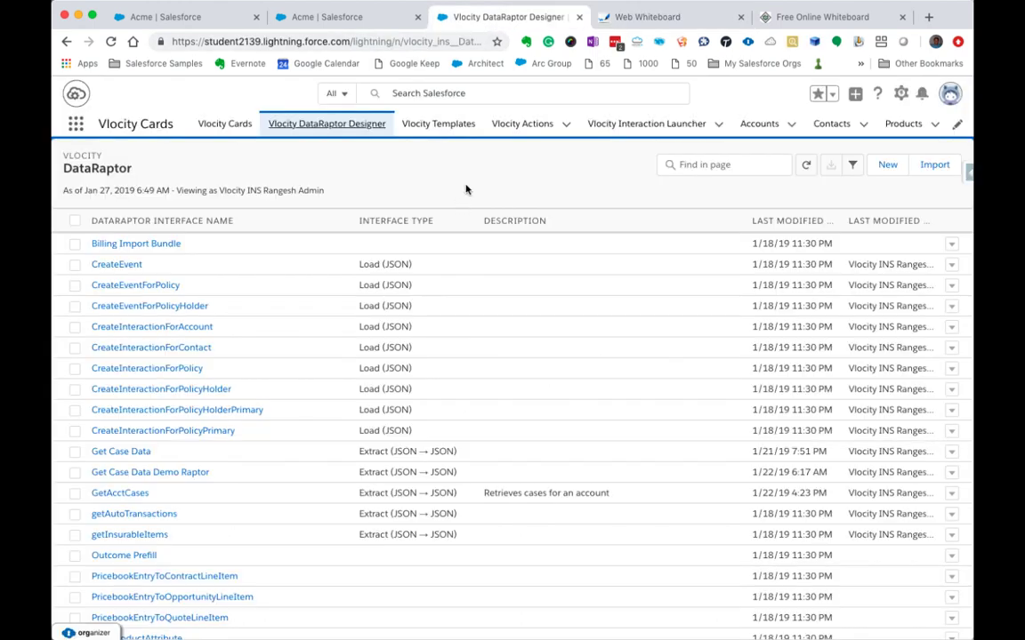
pyautogui.click(329, 129)
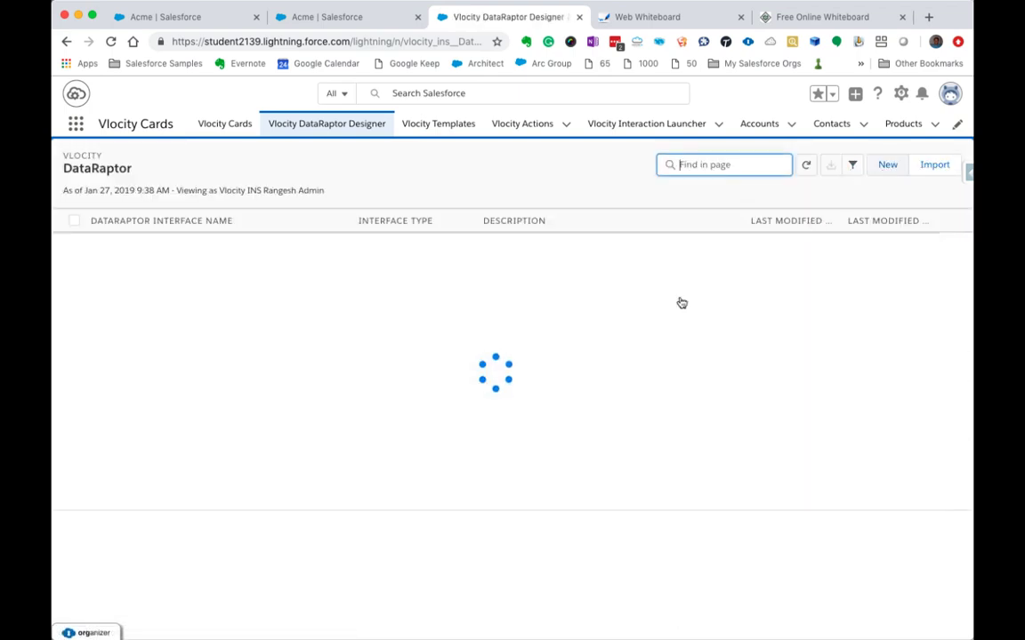
pyautogui.click(882, 169)
pyautogui.click(889, 167)
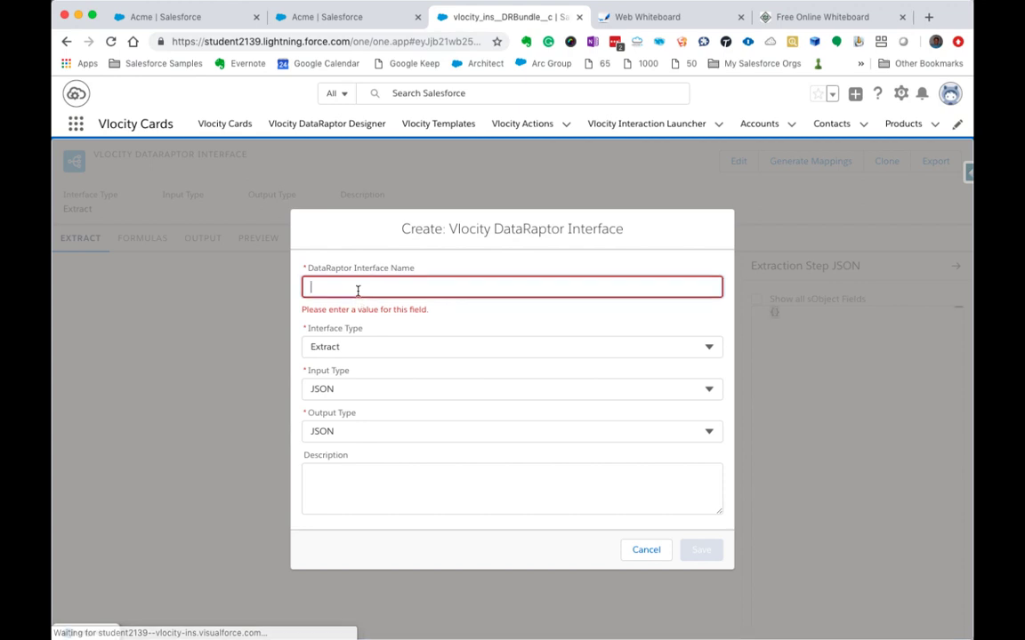
pyautogui.write('CasesForanAccount')
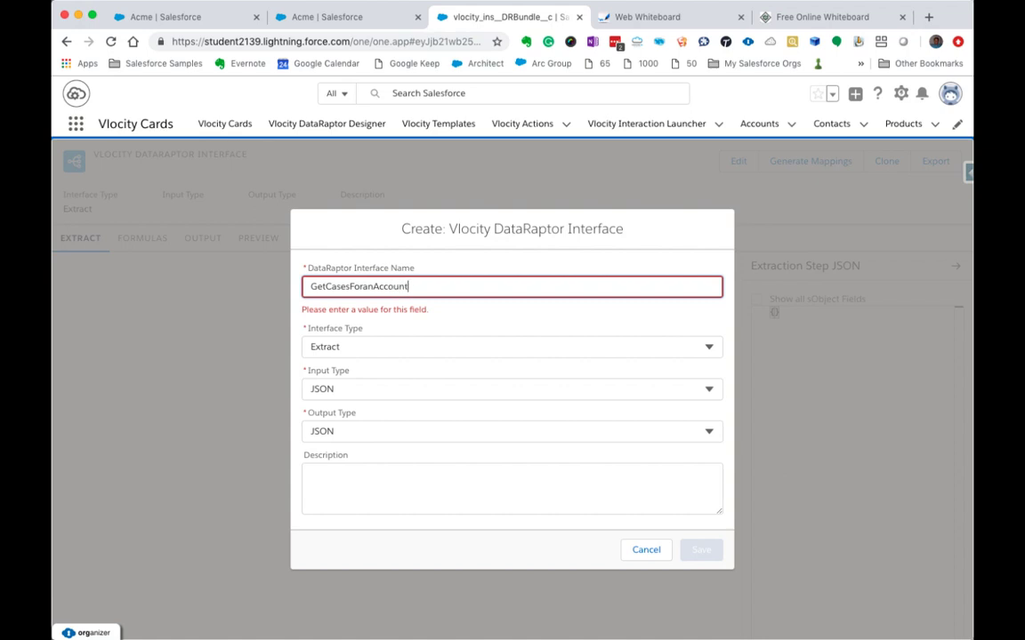
pyautogui.press('Tab')
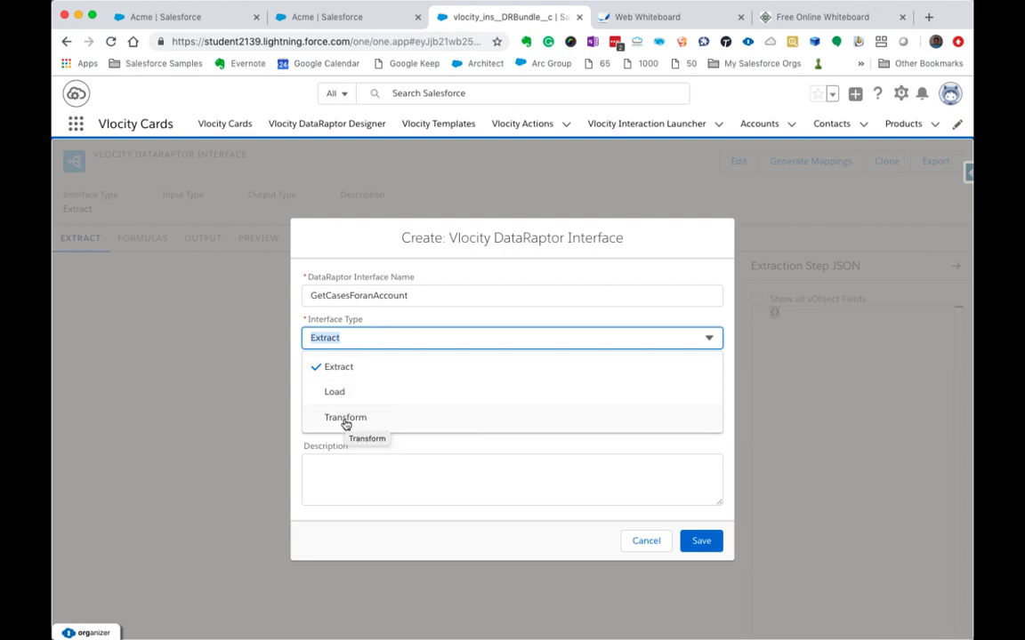
# - Set the interface type to Extract and the input type to JSON, and save the new DataRaptor interface
pyautogui.click(348, 369)
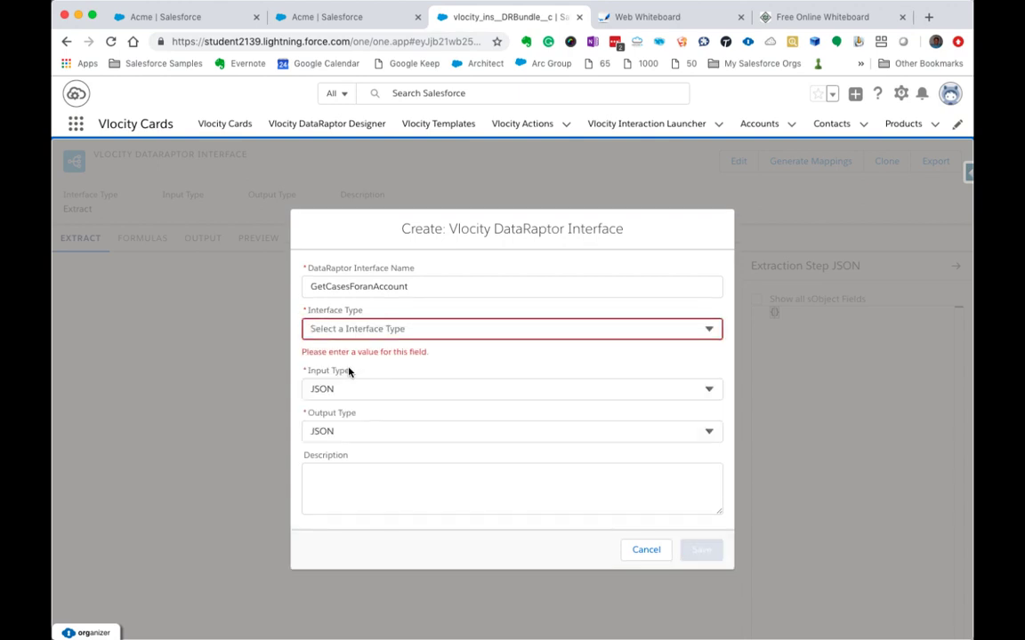
pyautogui.click(447, 385)
pyautogui.click(359, 418)
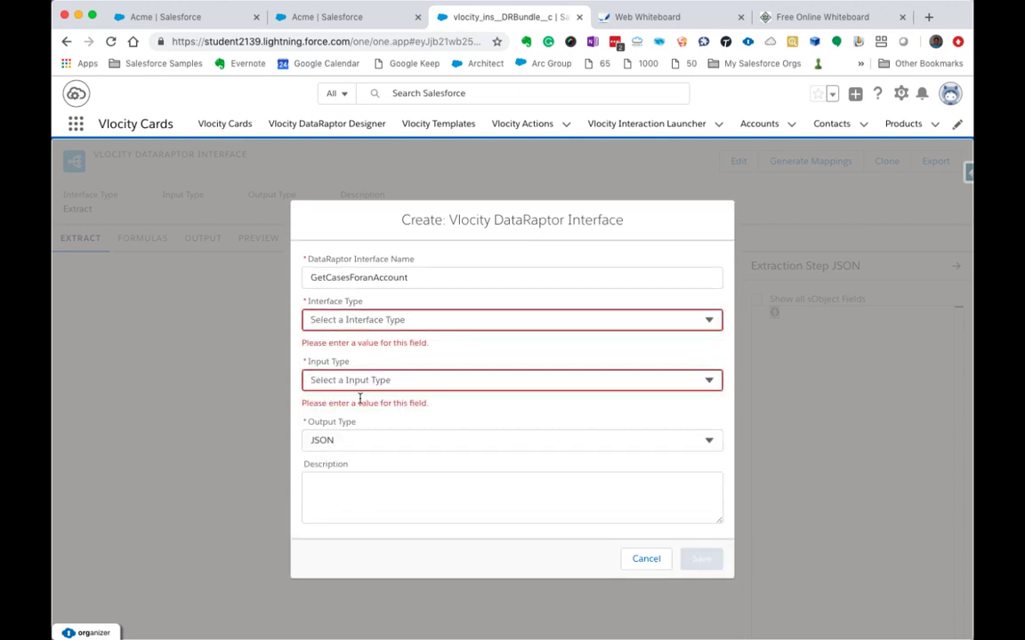
pyautogui.click(424, 384)
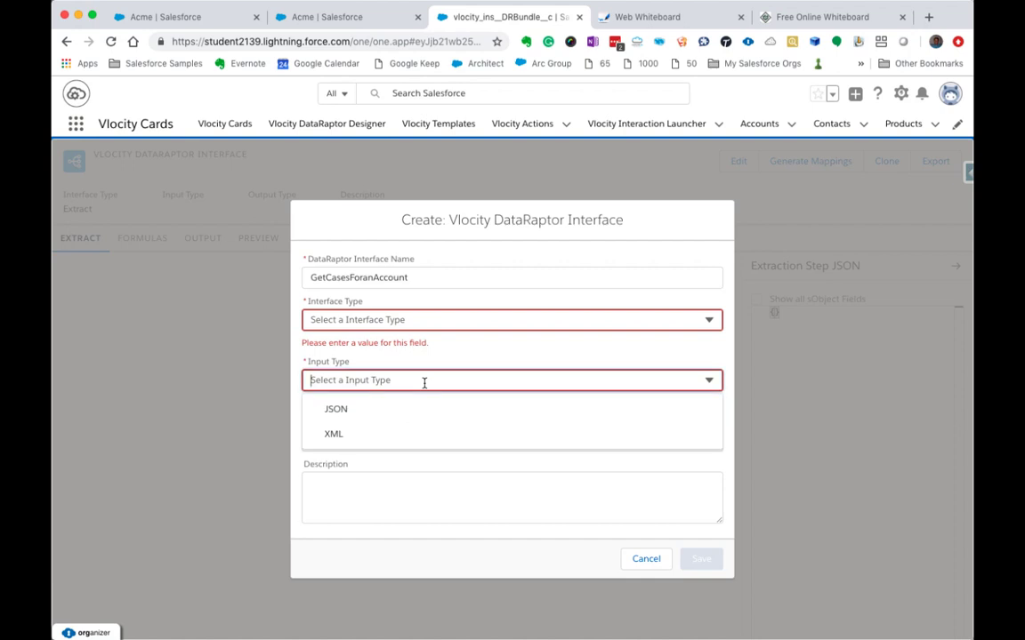
pyautogui.click(348, 410)
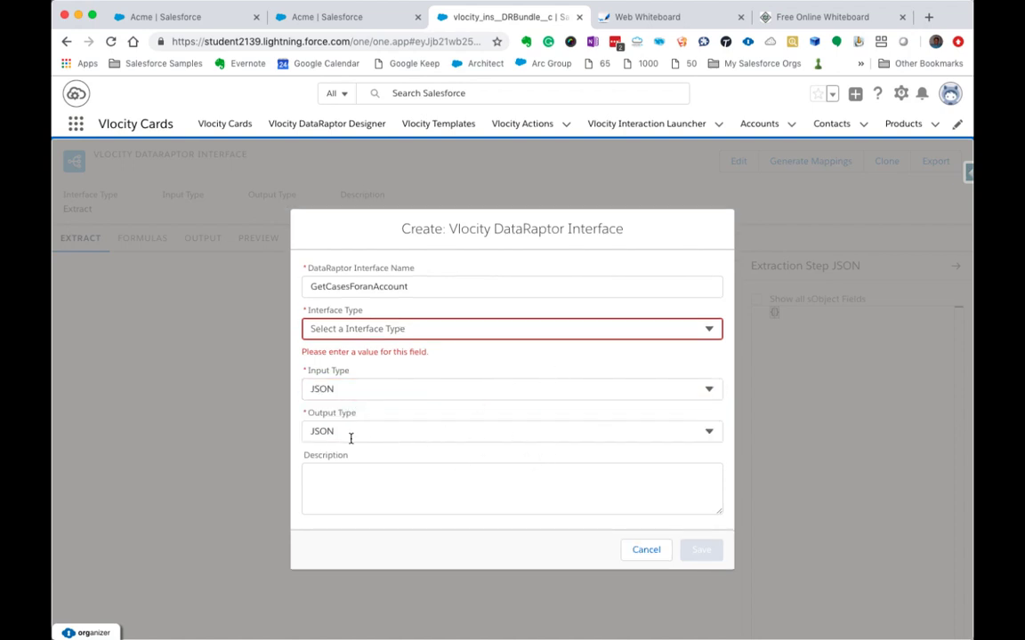
pyautogui.click(392, 502)
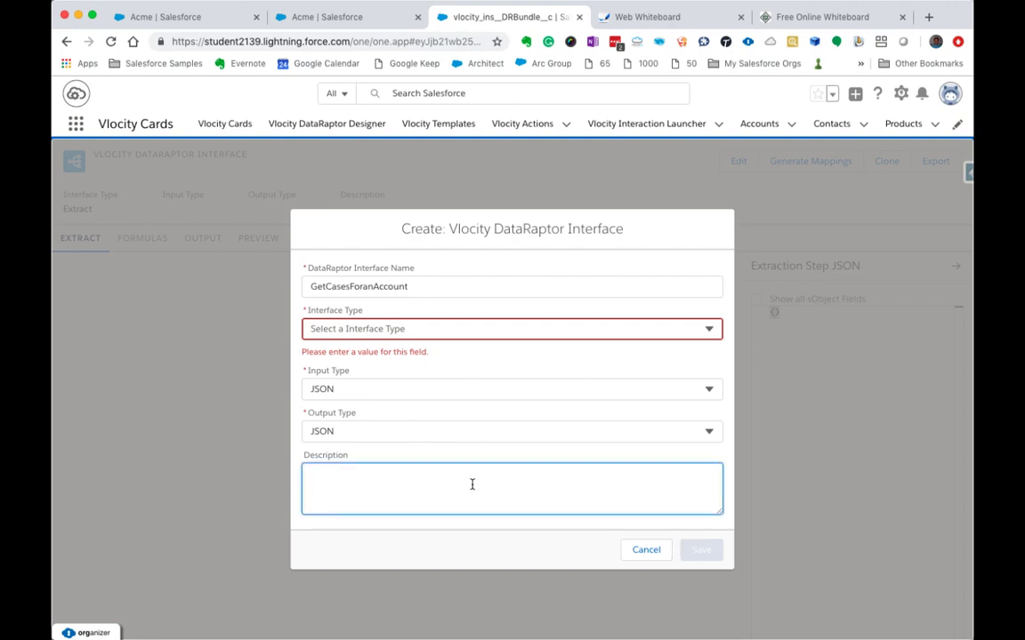
pyautogui.click(453, 328)
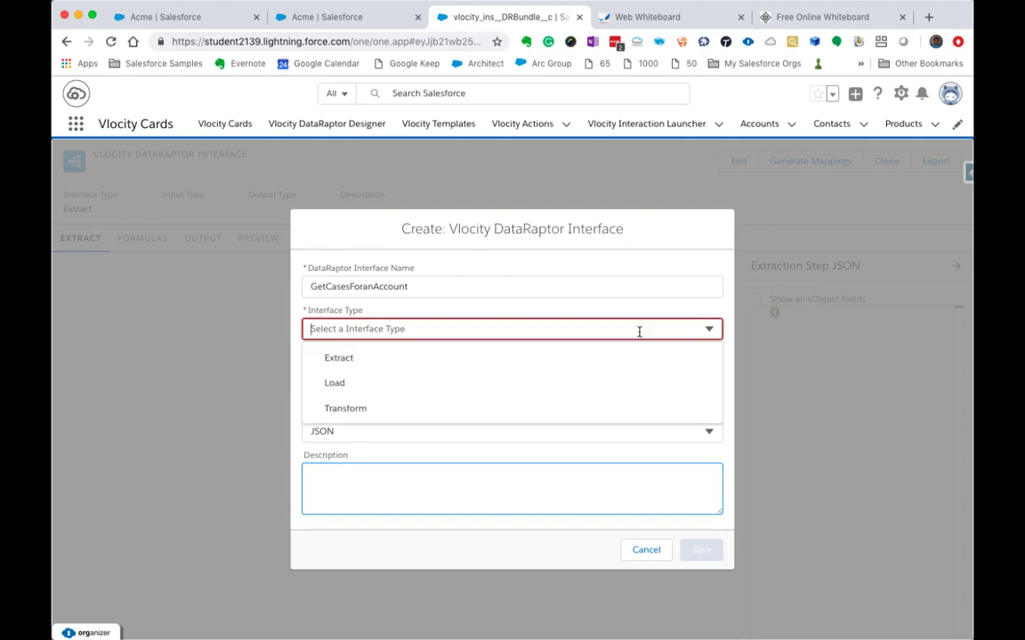
pyautogui.click(347, 367)
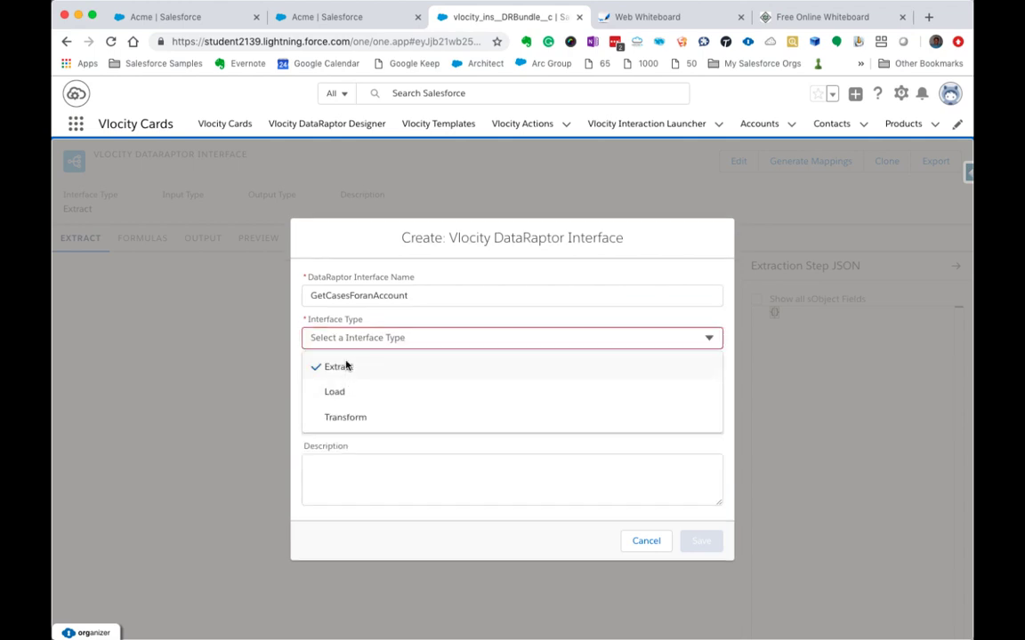
pyautogui.click(396, 469)
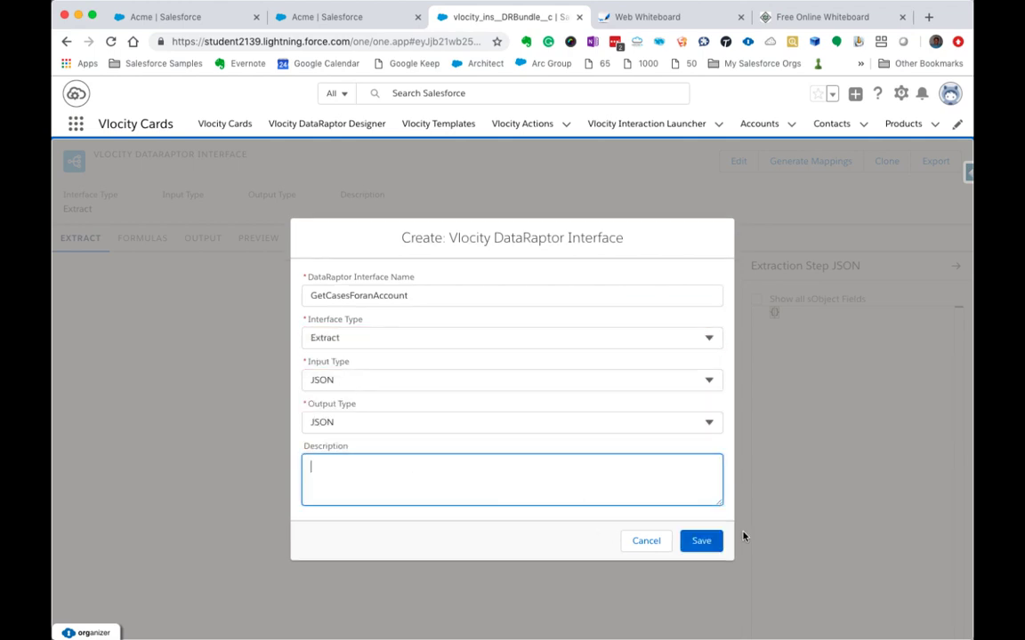
pyautogui.click(700, 544)
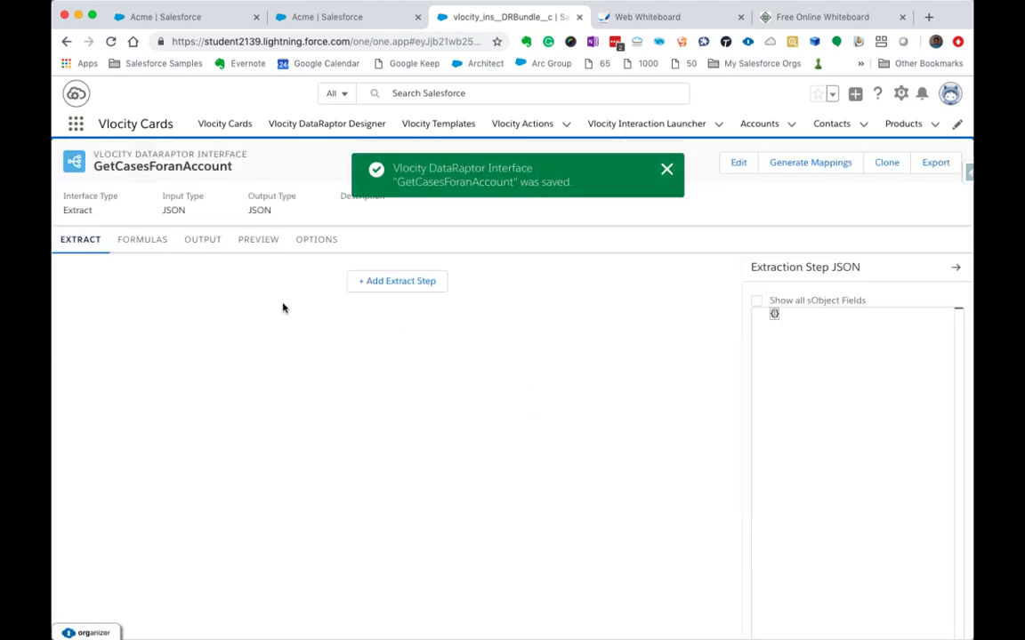
# - Add an extract step for the Case object with output path "case" and the filter AccountId = Id
pyautogui.click(412, 285)
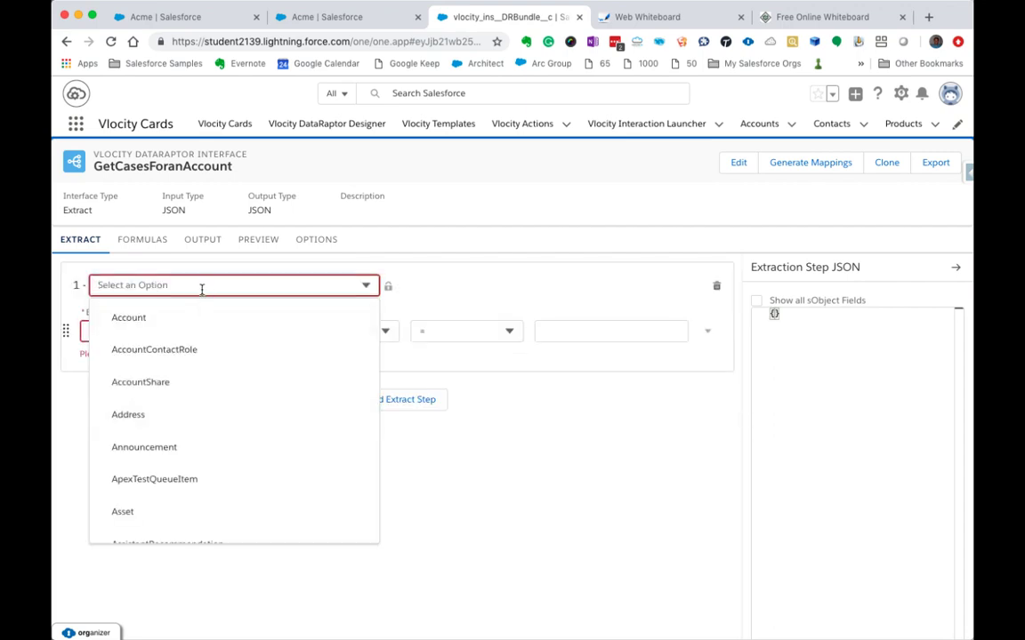
pyautogui.write('Case')
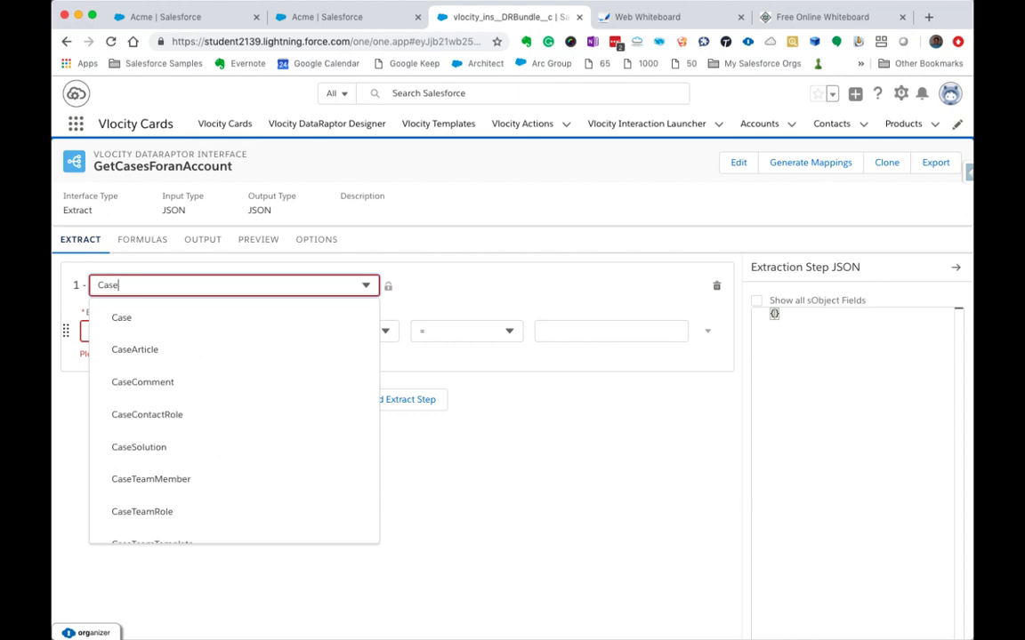
pyautogui.click(156, 320)
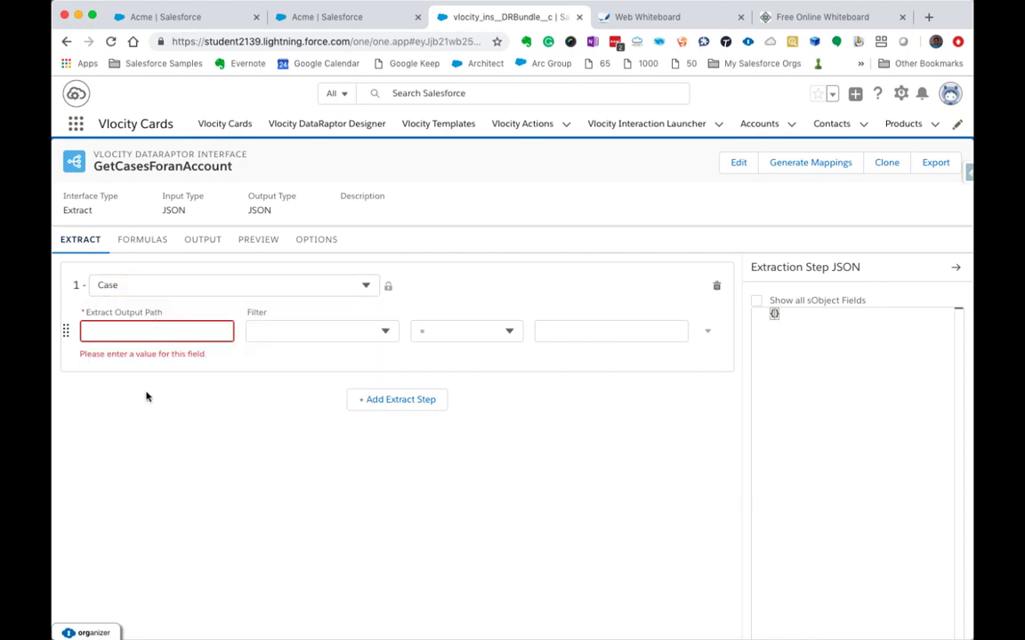
pyautogui.click(136, 332)
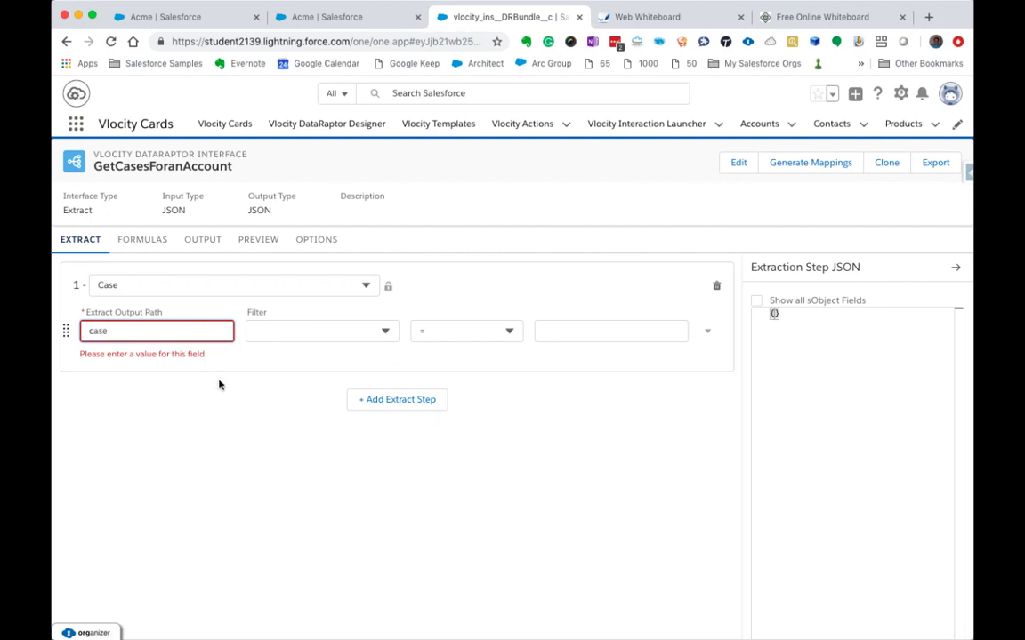
pyautogui.click(294, 330)
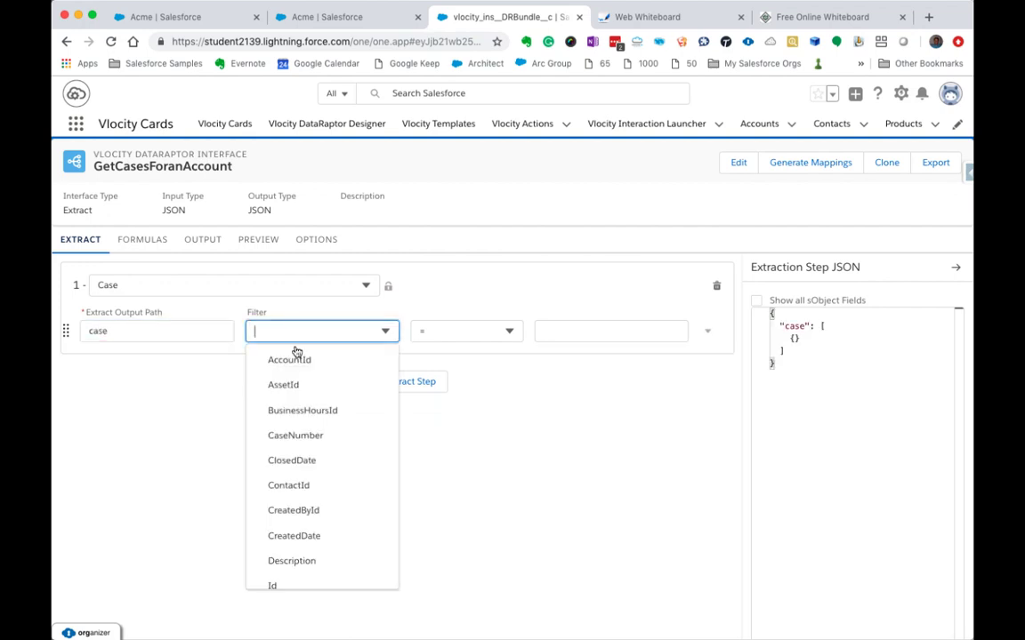
pyautogui.click(297, 360)
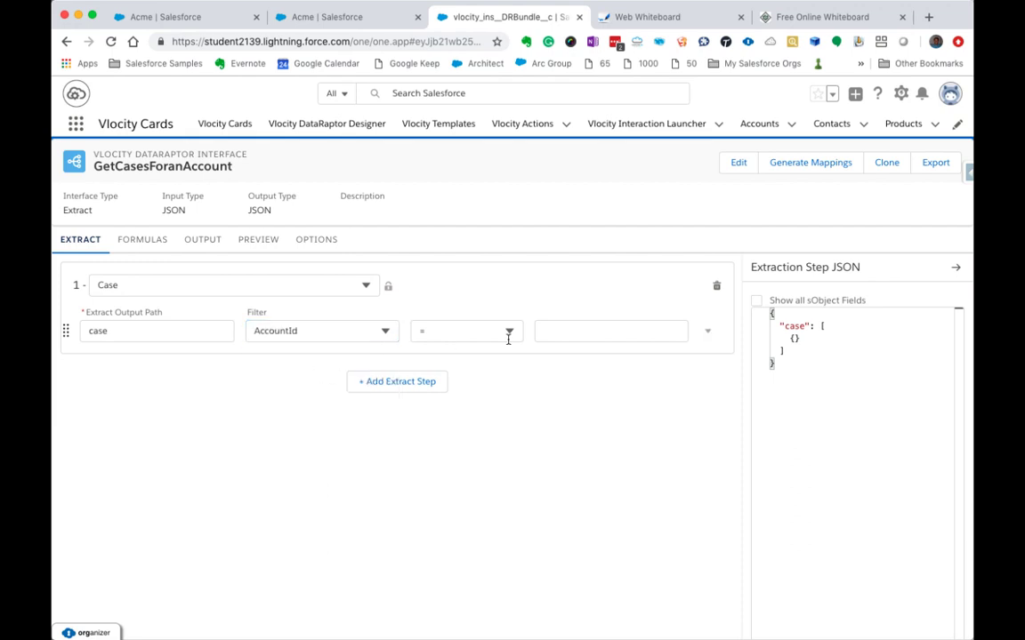
pyautogui.click(574, 335)
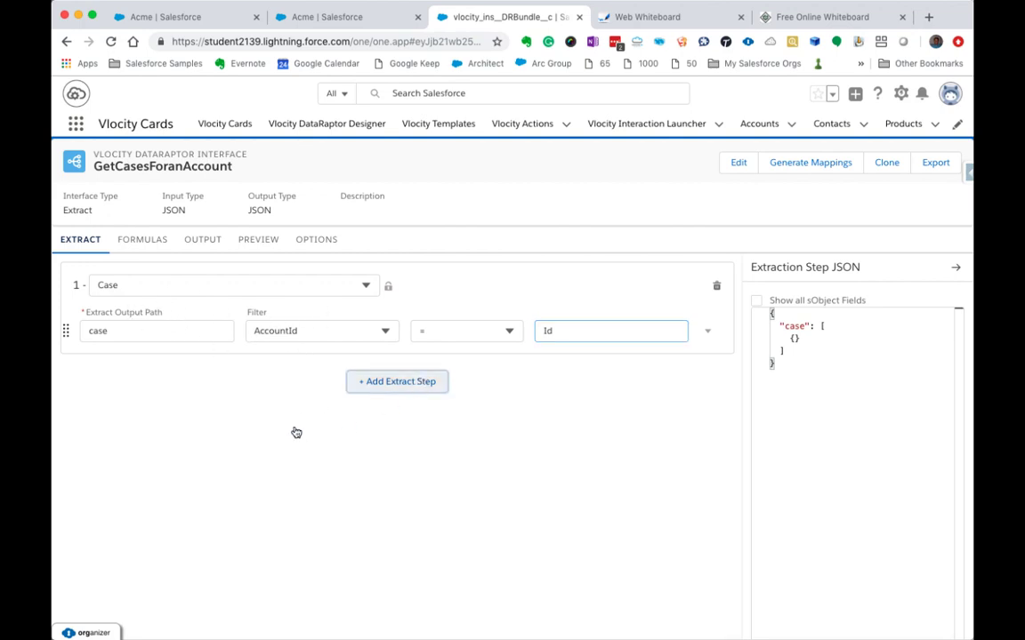
# - Add a second extract step for the Account object with output path "account" and the filter Id = Id
pyautogui.click(405, 383)
pyautogui.click(173, 383)
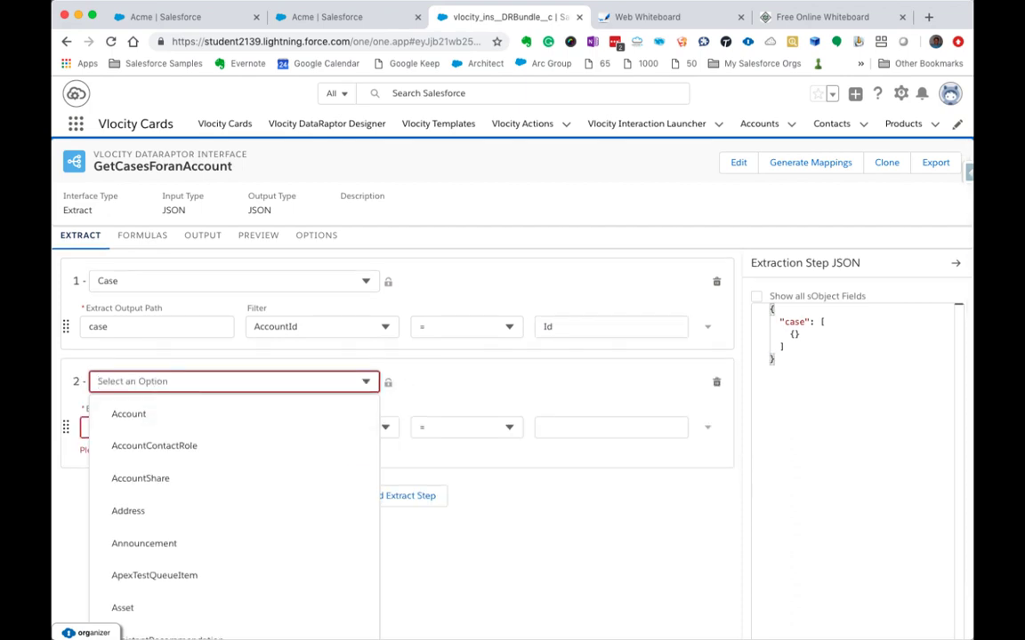
pyautogui.click(141, 414)
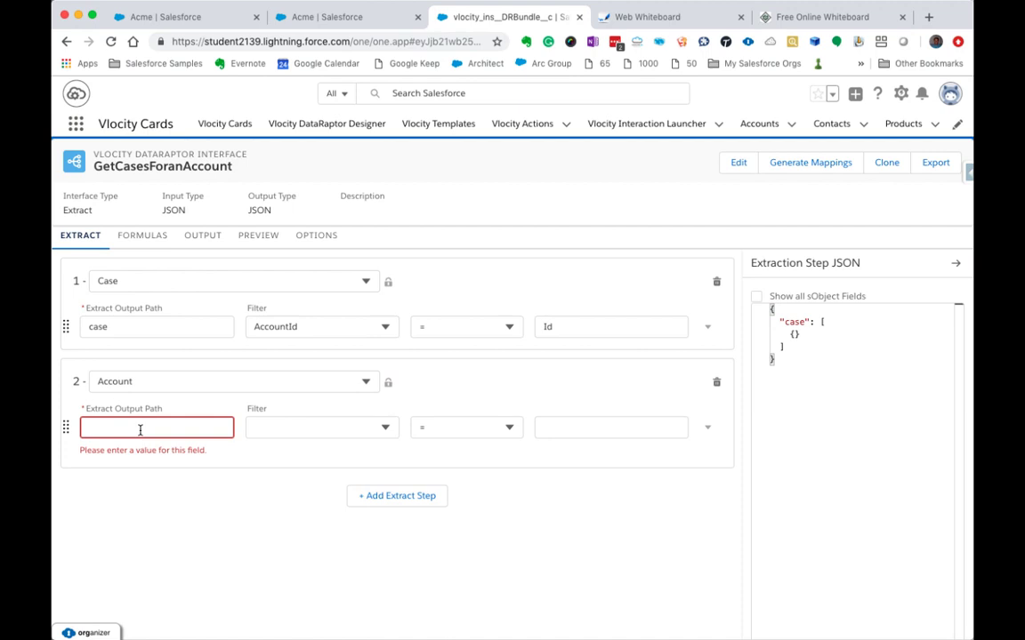
pyautogui.click(139, 429)
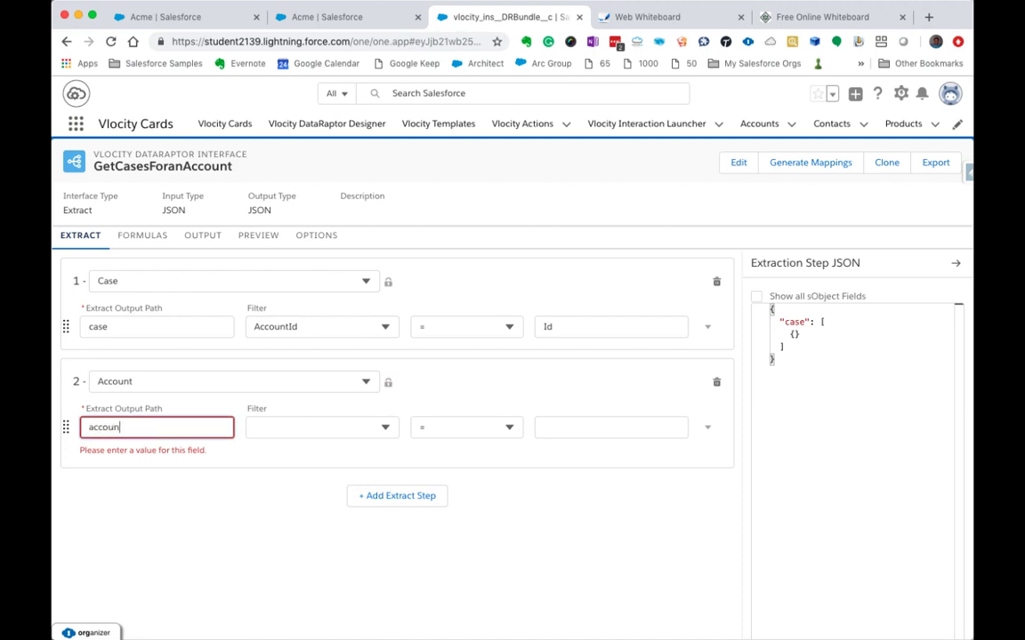
pyautogui.click(292, 429)
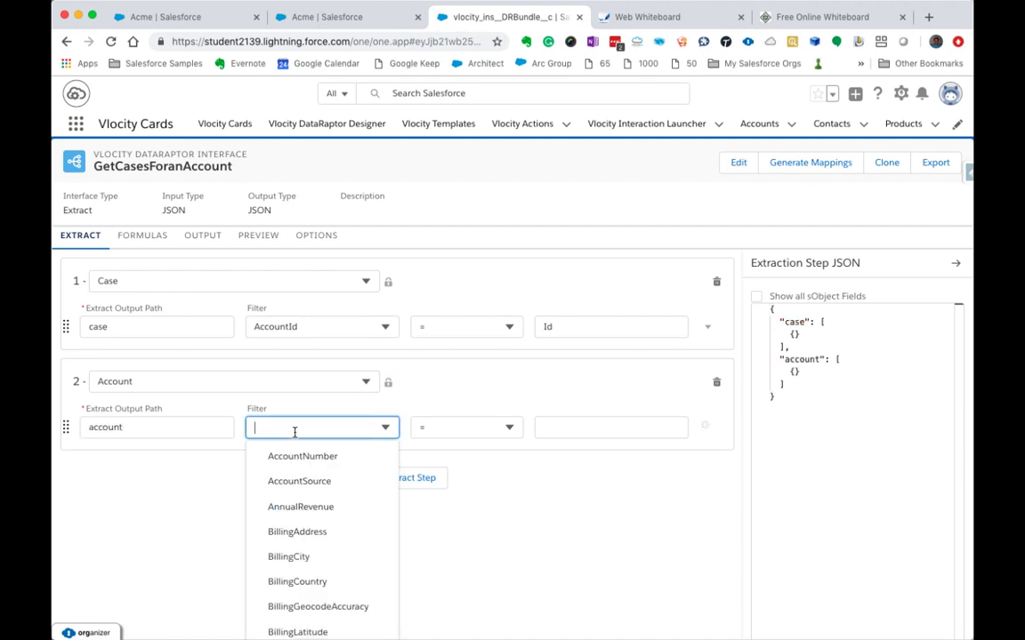
pyautogui.scroll(-1, 338, 435)
pyautogui.write('Id')
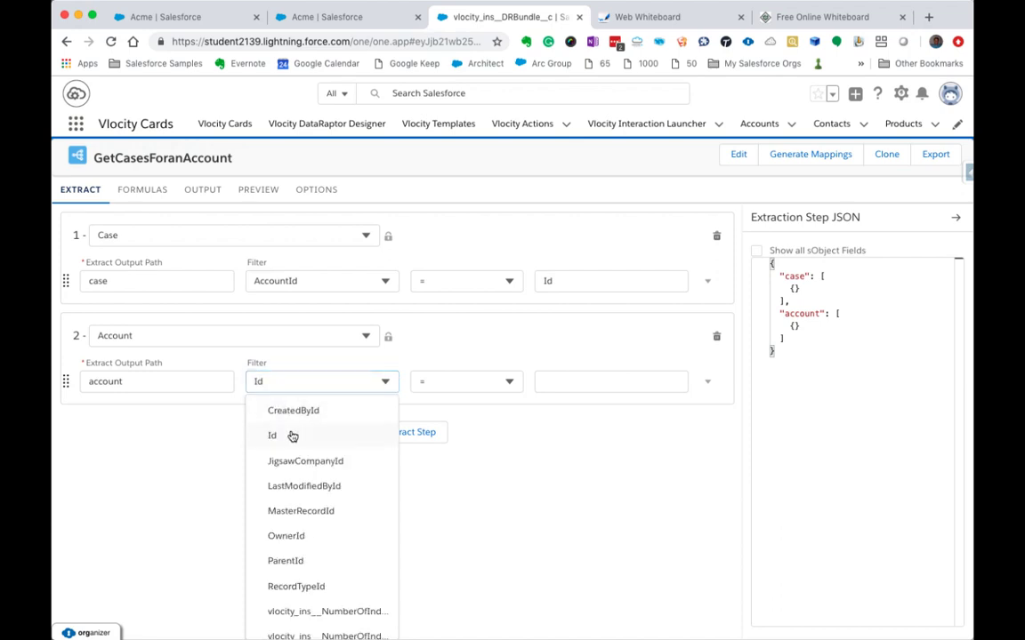
pyautogui.click(292, 436)
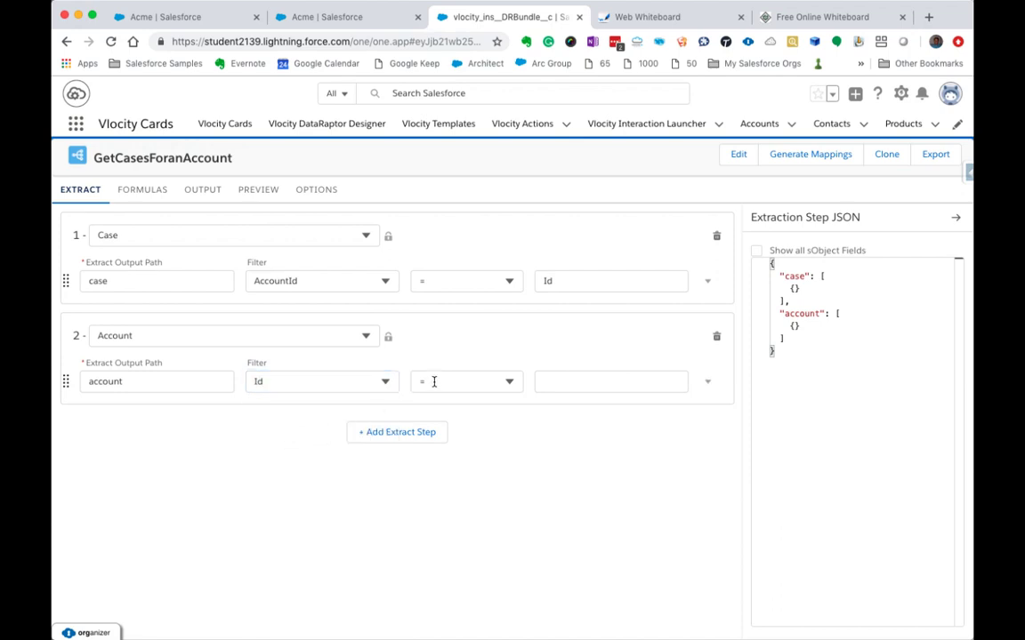
pyautogui.click(558, 382)
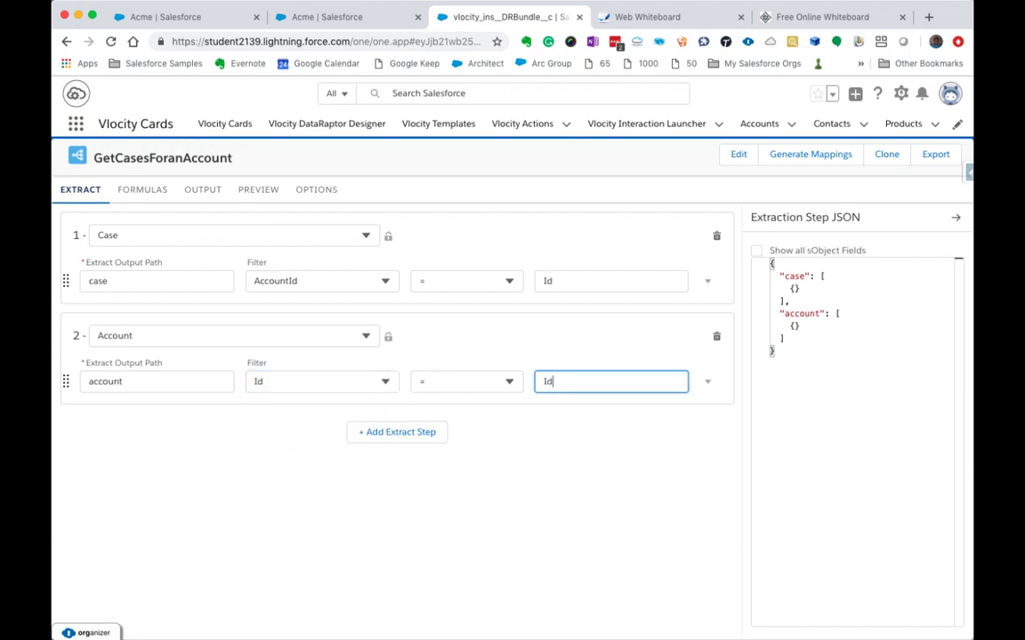
pyautogui.click(601, 468)
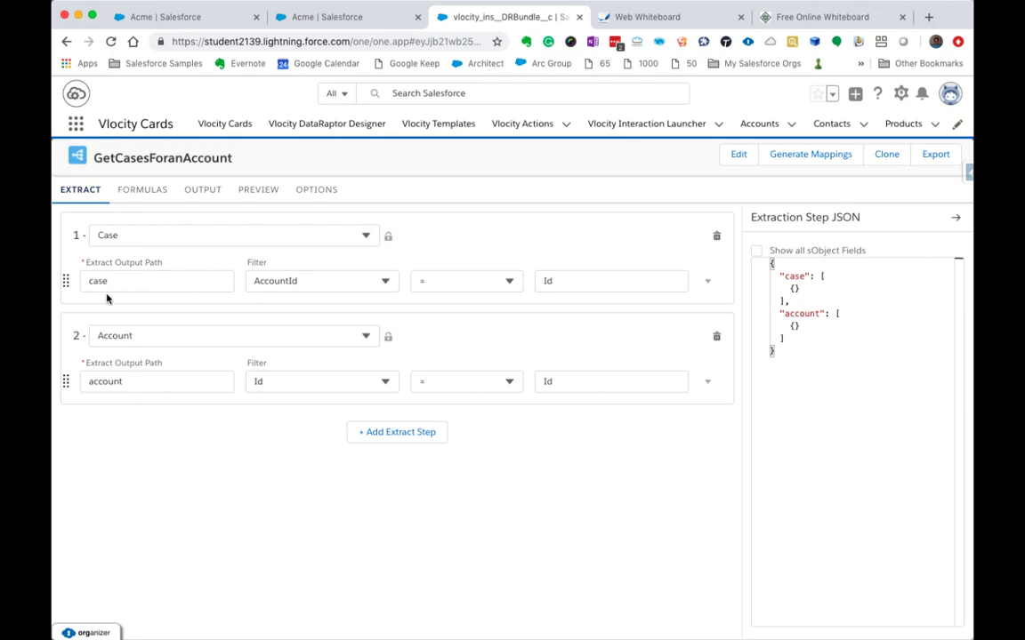
pyautogui.doubleClick(550, 281)
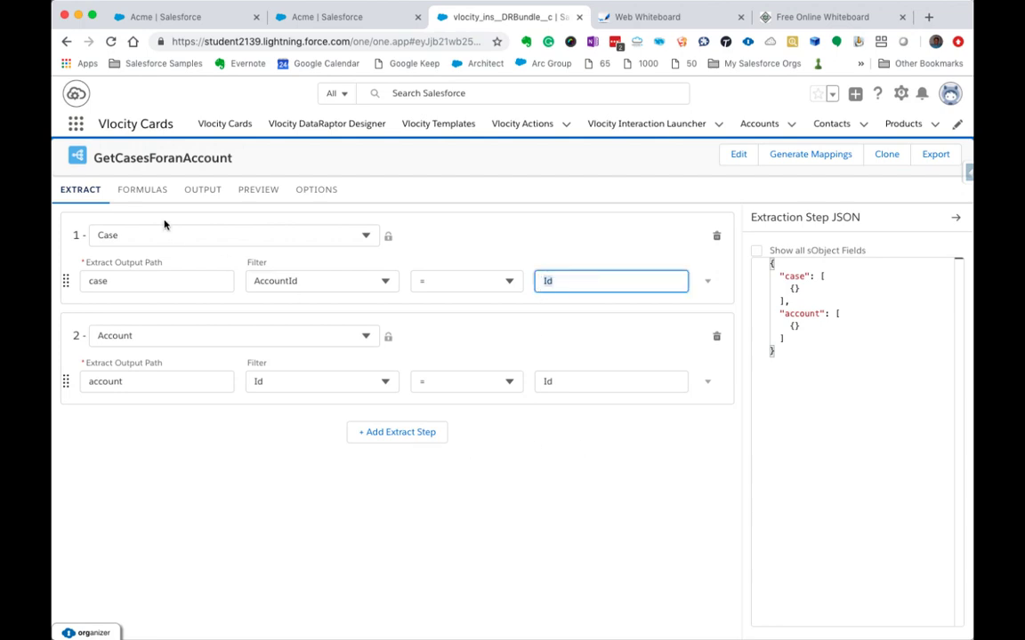
# - Add an output mapping from account:Name to the output path AccountName with data type String
pyautogui.click(199, 193)
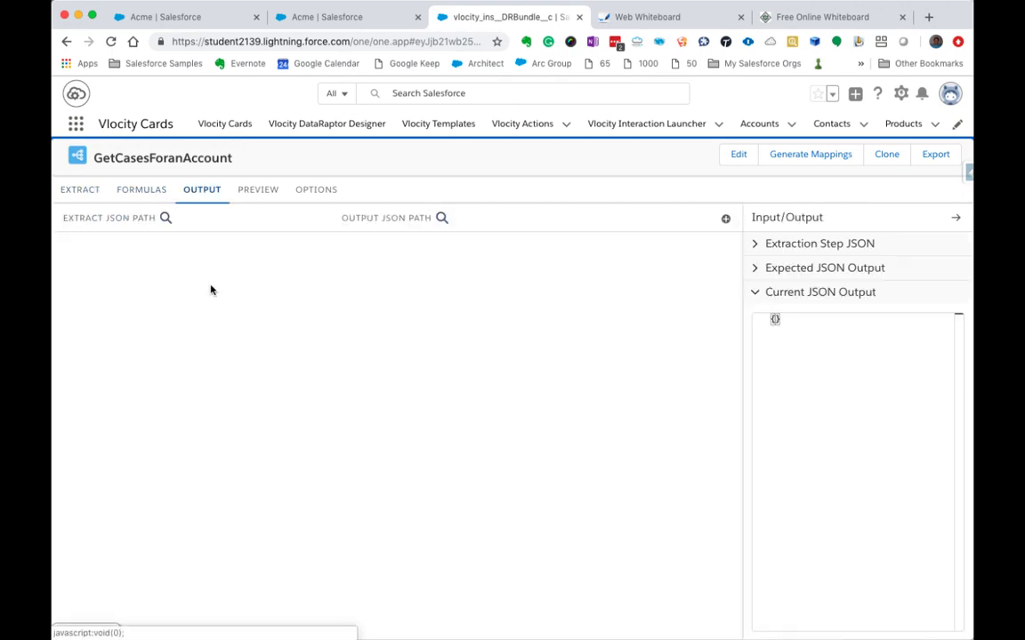
pyautogui.click(725, 220)
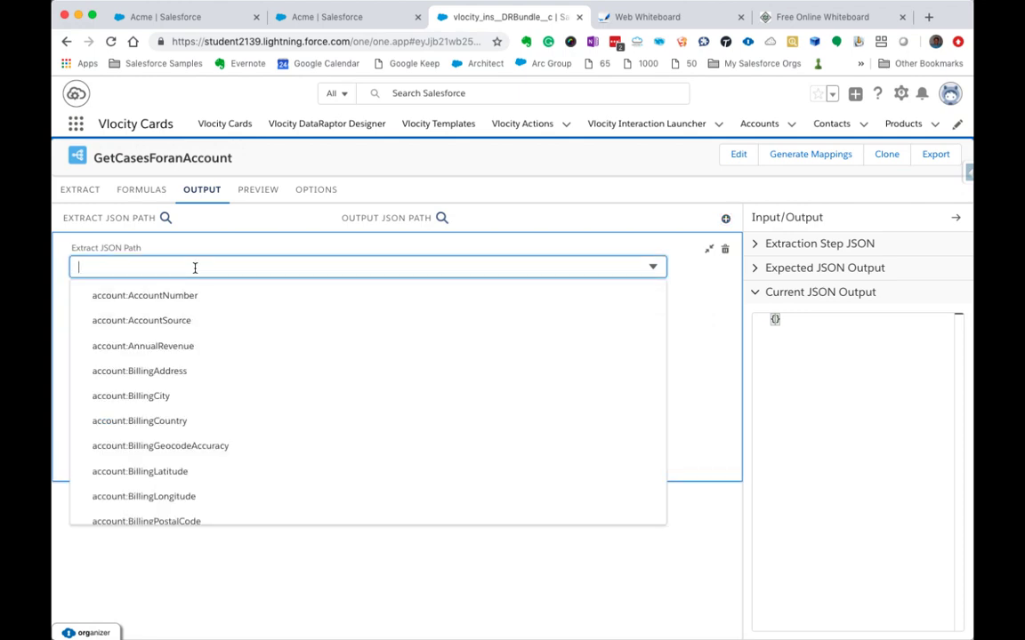
pyautogui.write('account:Name')
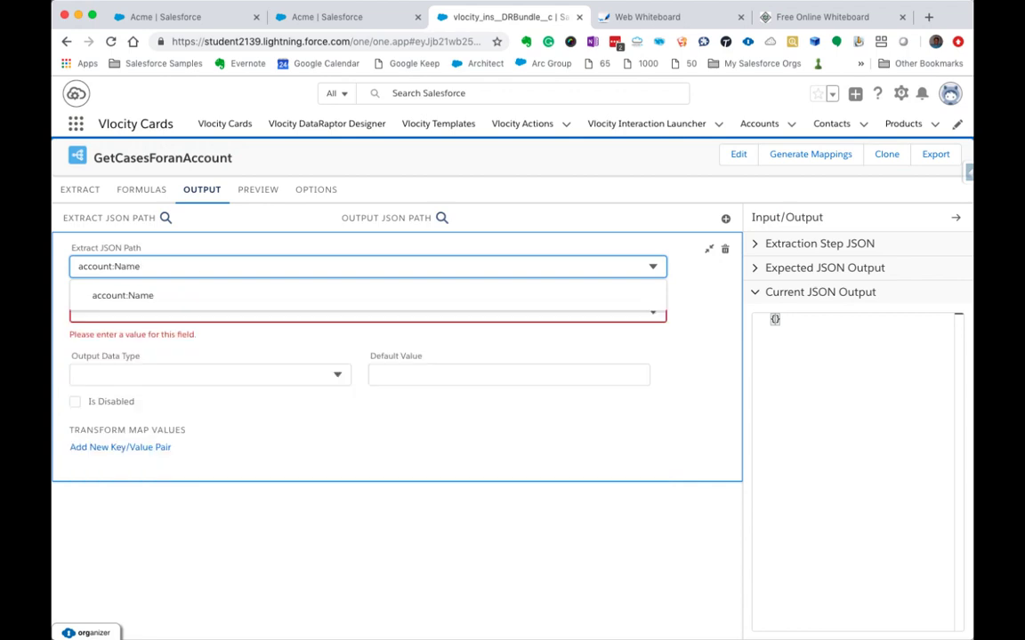
pyautogui.click(155, 294)
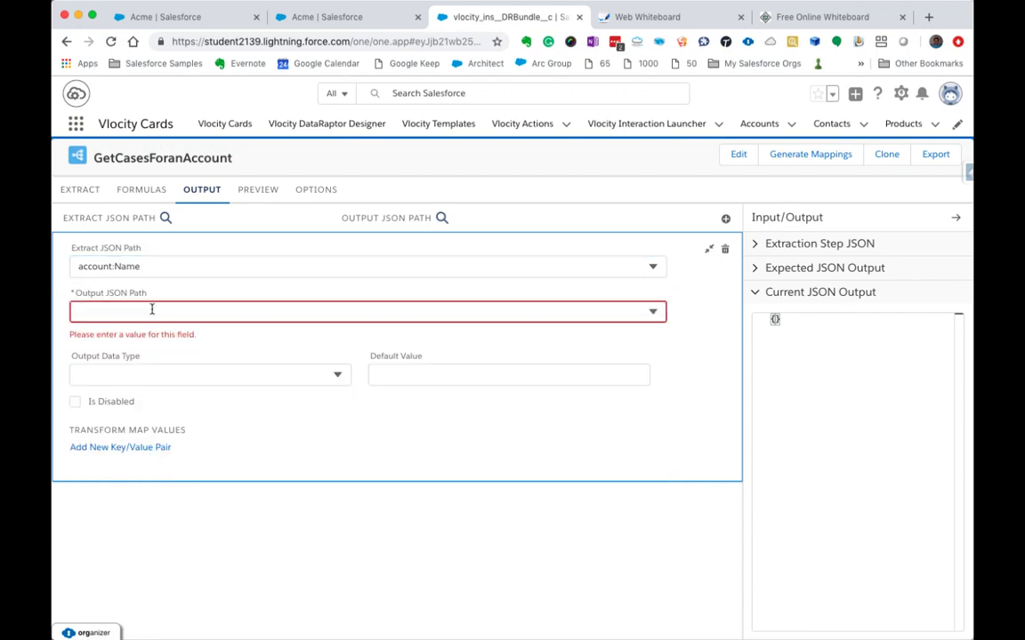
pyautogui.click(646, 313)
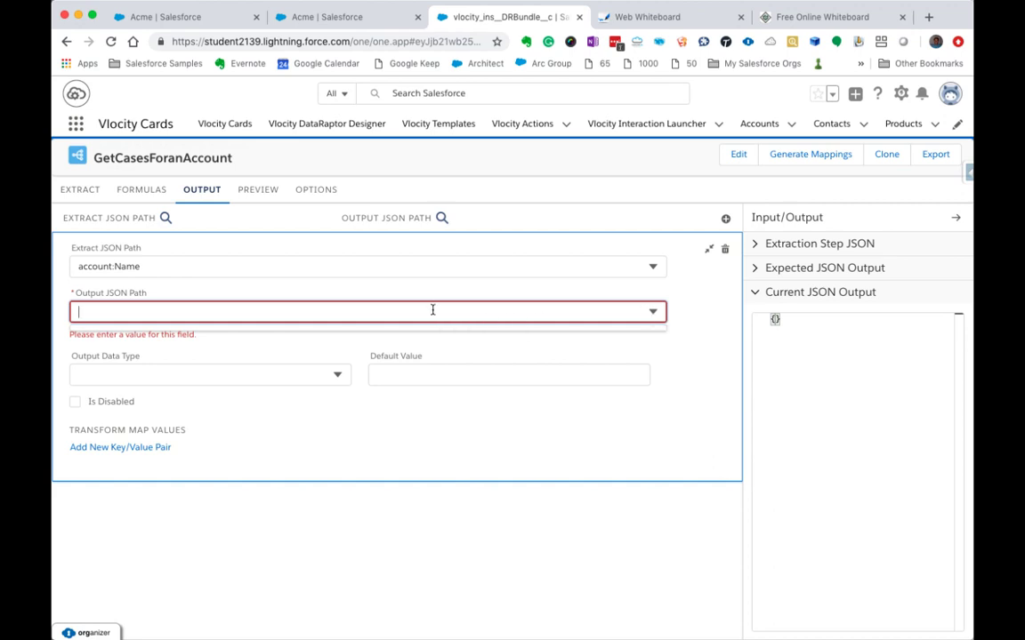
pyautogui.write('AccountNAme')
pyautogui.click(251, 385)
pyautogui.click(238, 357)
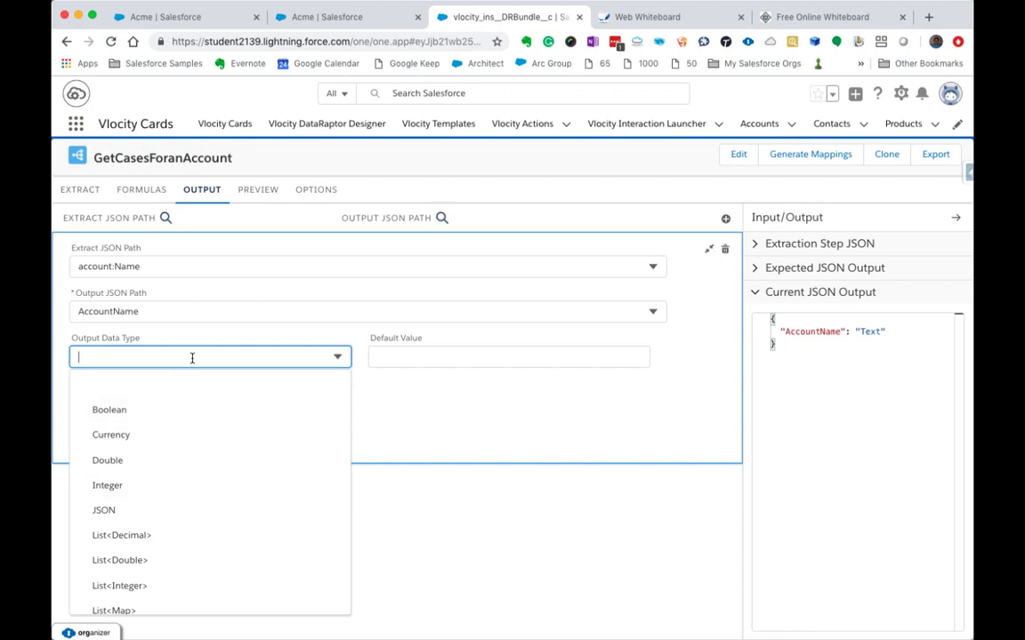
pyautogui.write('String')
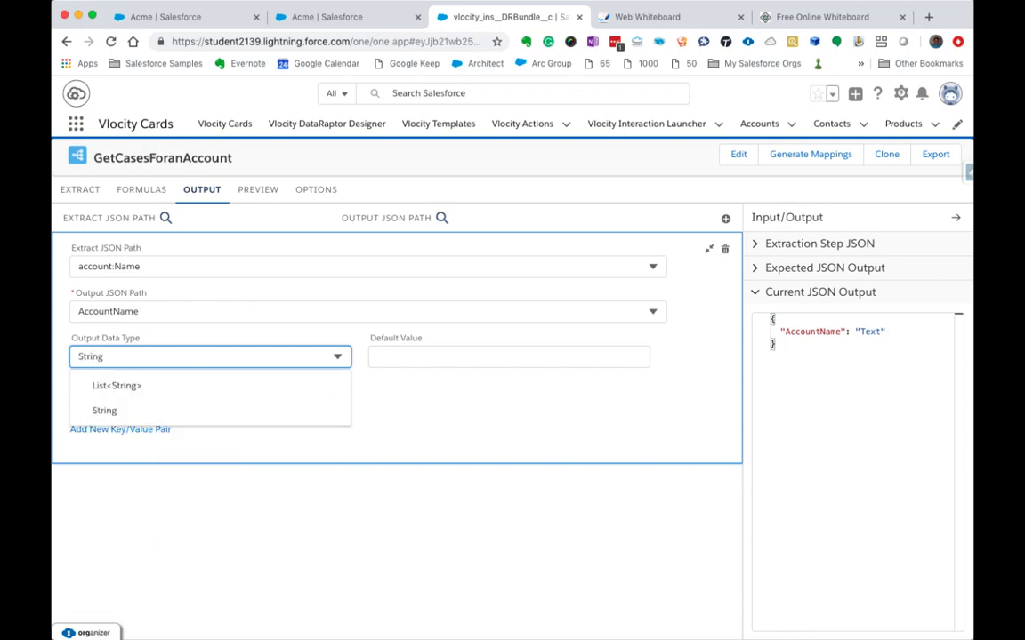
pyautogui.click(104, 409)
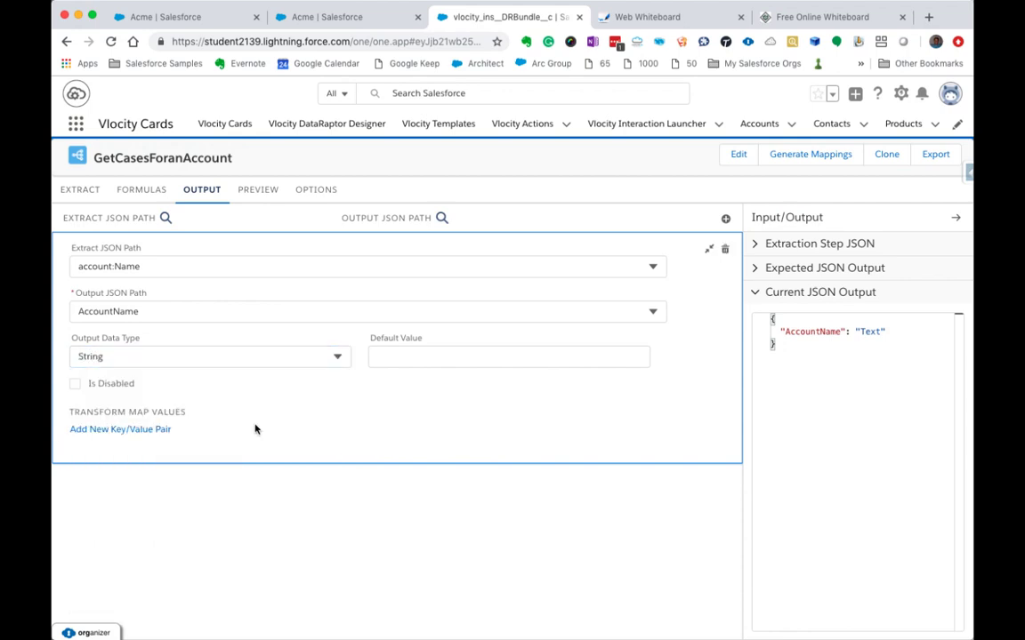
# - Add an output mapping from account:BillingAddress to the output path AccountBillingAddress with data type String
pyautogui.click(726, 219)
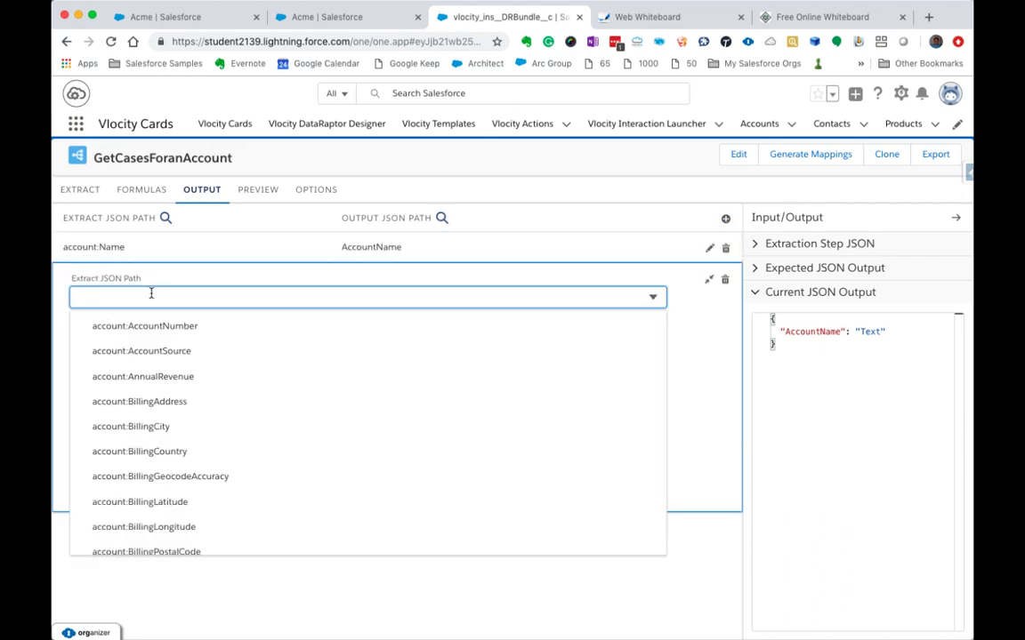
pyautogui.click(151, 401)
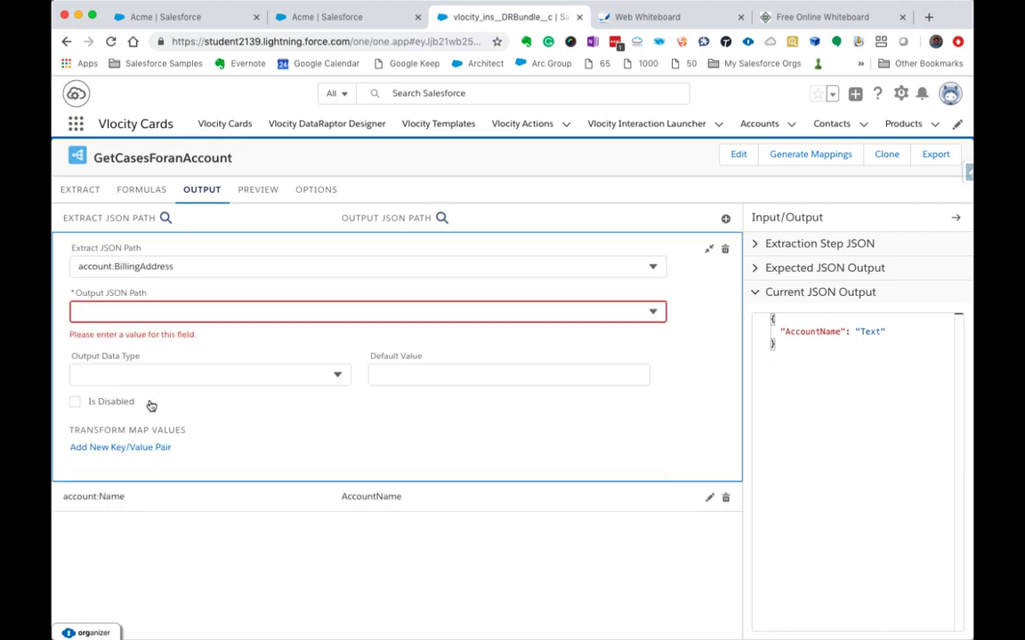
pyautogui.click(145, 313)
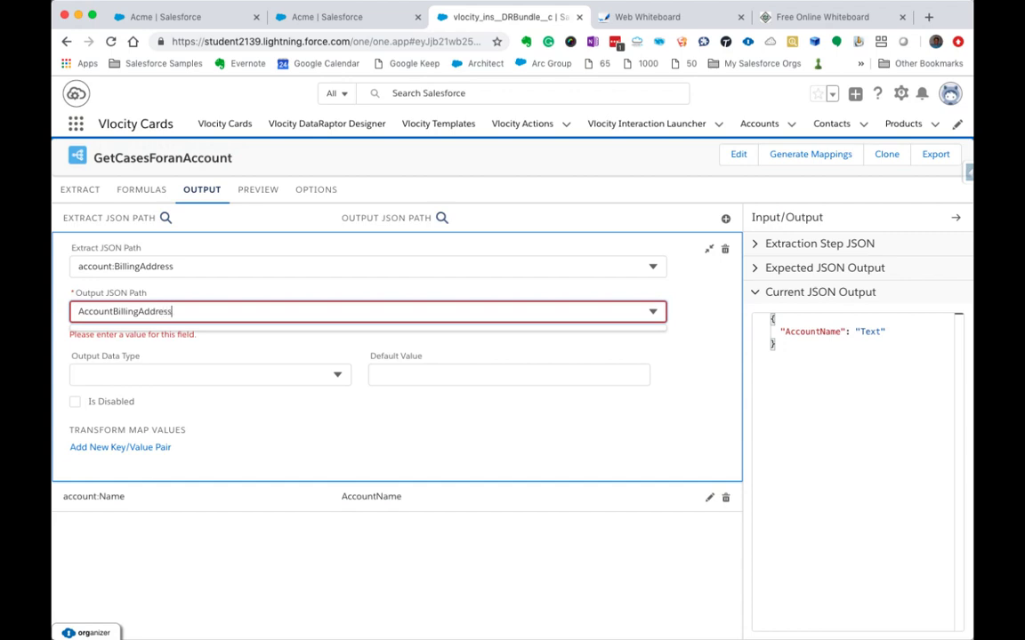
pyautogui.click(229, 399)
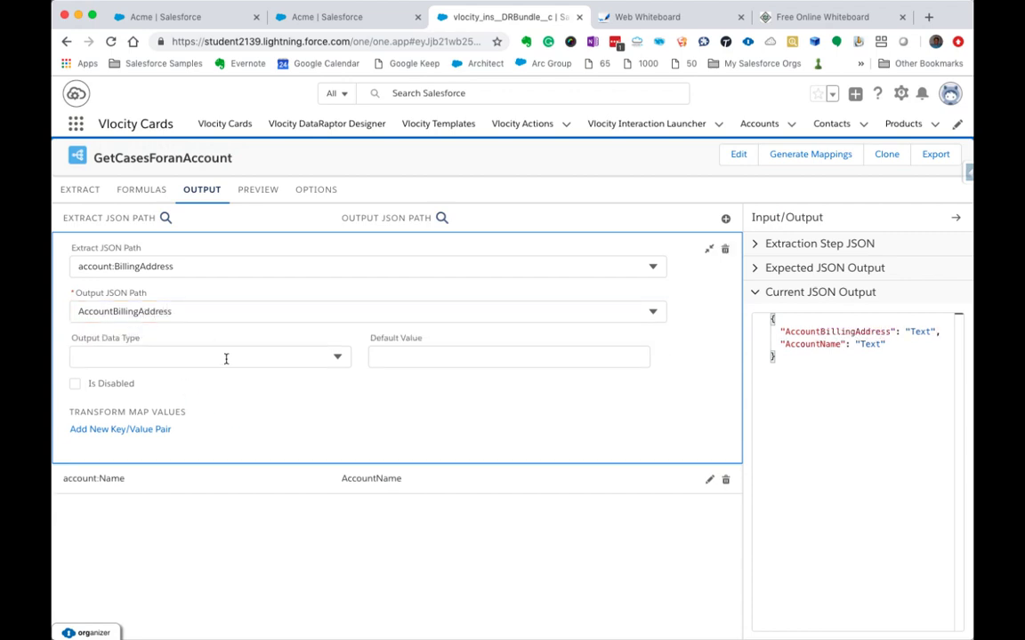
pyautogui.click(280, 356)
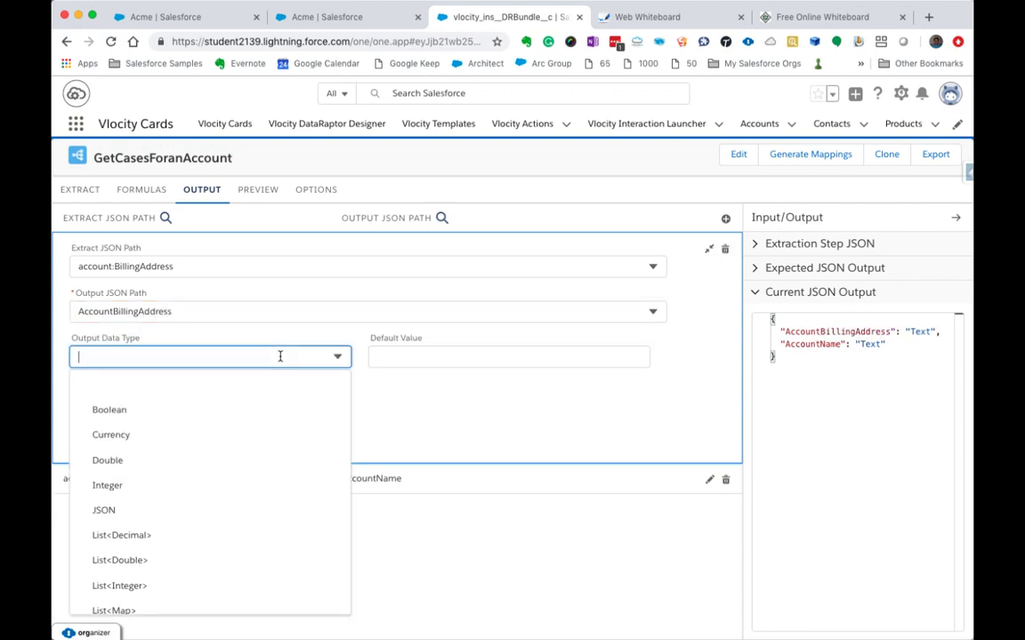
pyautogui.write('Stri')
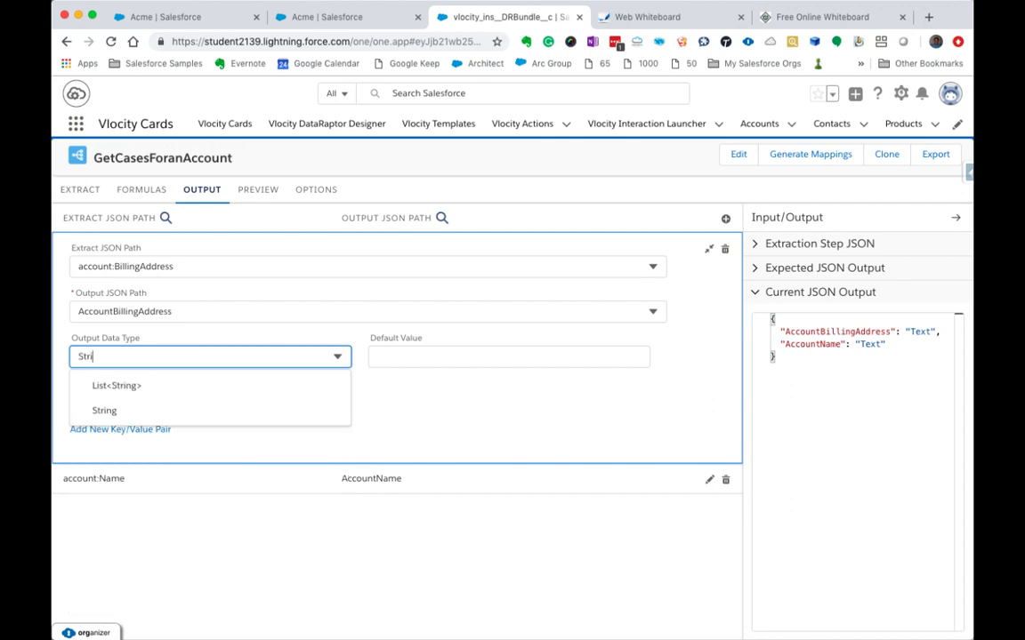
pyautogui.write('ng')
pyautogui.click(194, 409)
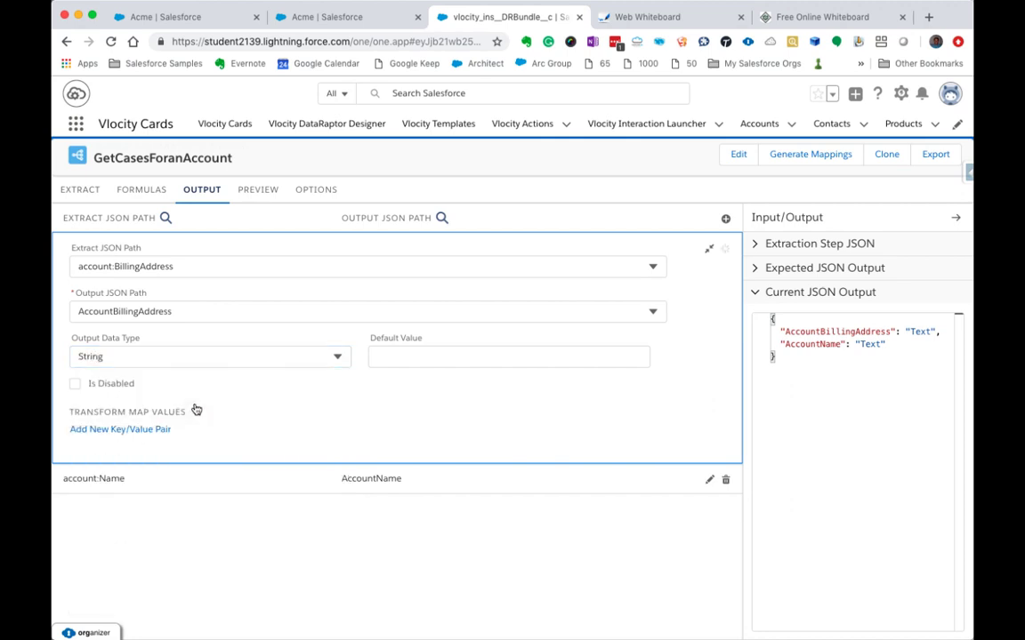
# - Add an output mapping from case:Description to the output path CaseDescription with data type String
pyautogui.click(724, 218)
pyautogui.click(183, 315)
pyautogui.write('c')
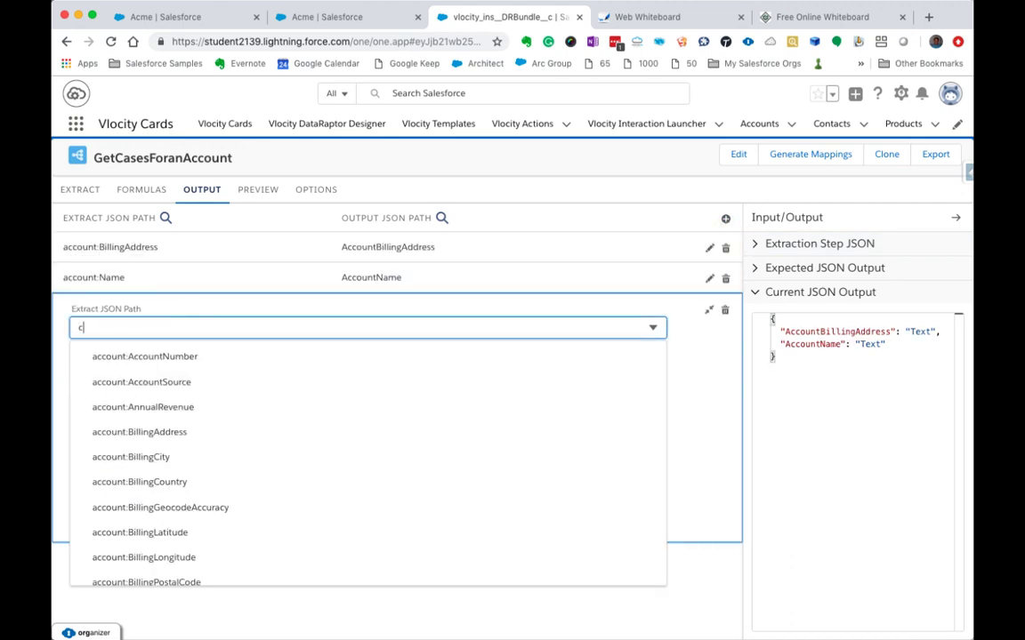
pyautogui.write('ase')
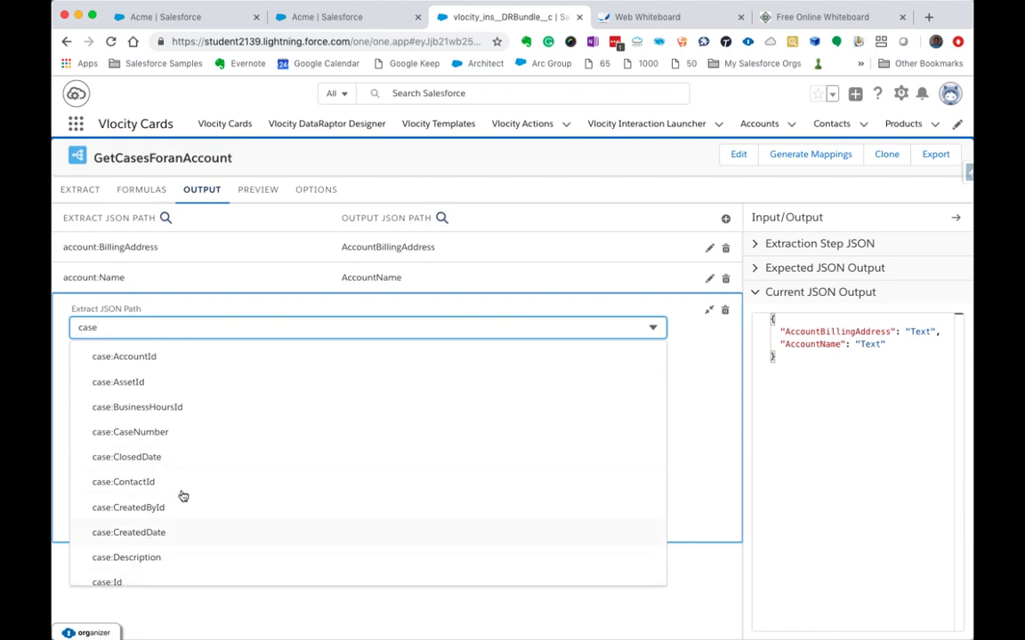
pyautogui.click(131, 558)
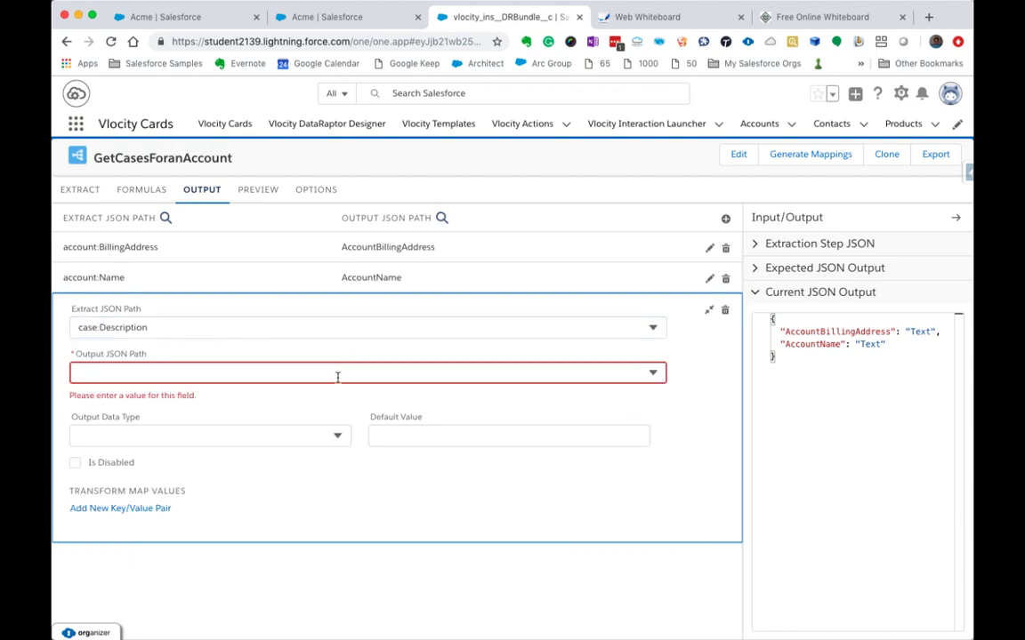
pyautogui.click(253, 372)
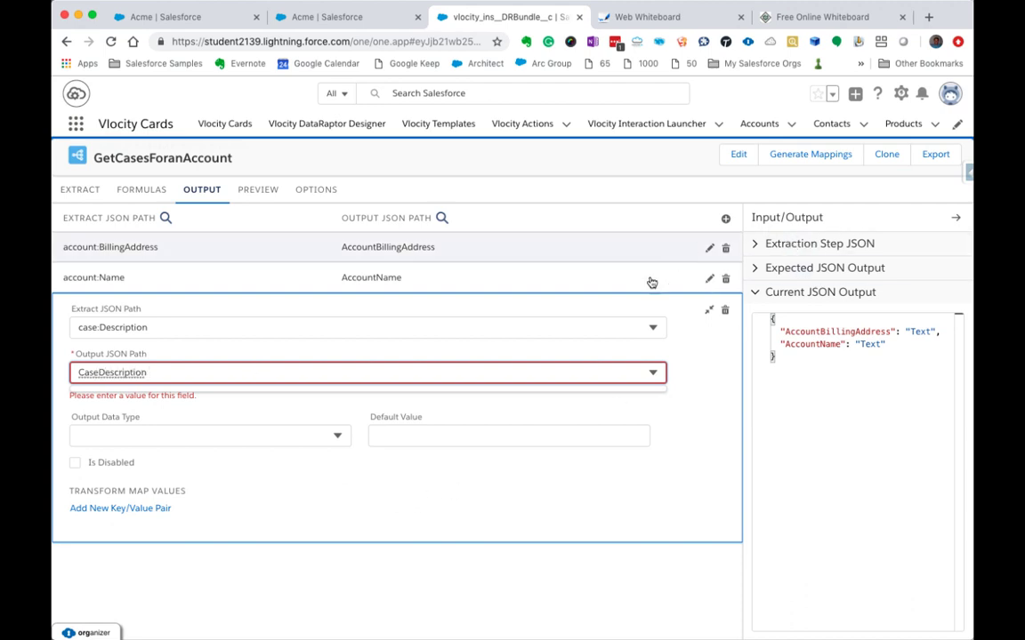
pyautogui.click(306, 448)
pyautogui.click(306, 422)
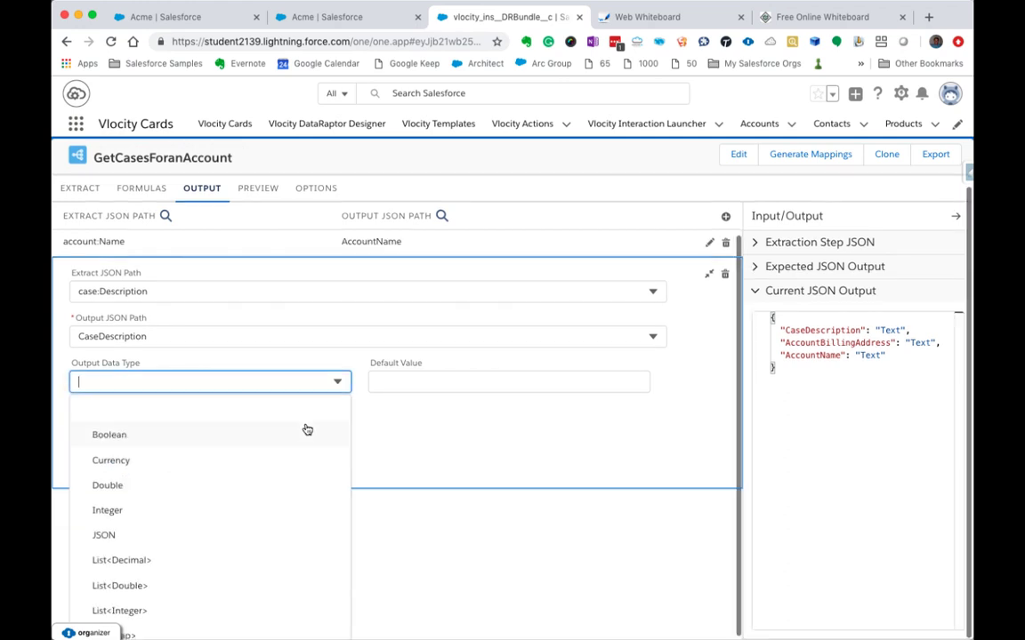
pyautogui.write('String')
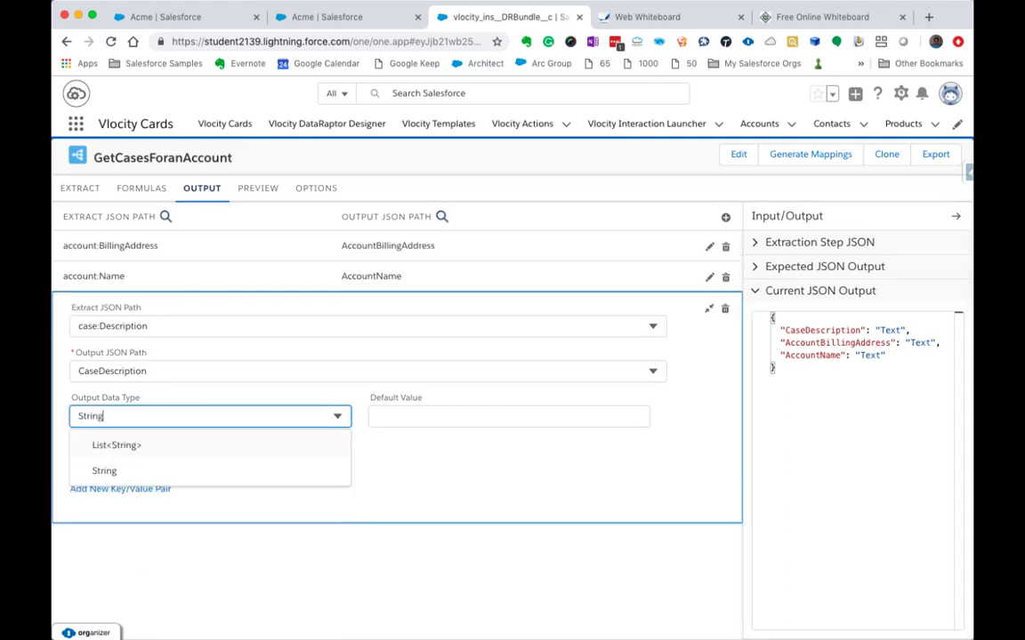
pyautogui.click(291, 471)
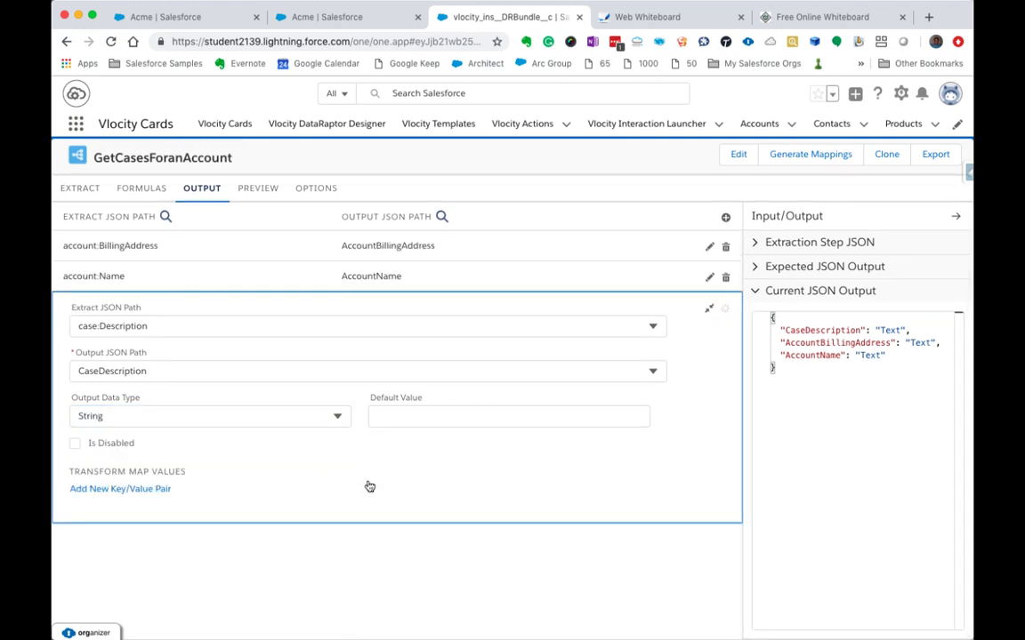
# - Add an output mapping from case:CaseNumber to the output path CaseNumber with data type String
pyautogui.click(726, 217)
pyautogui.click(208, 358)
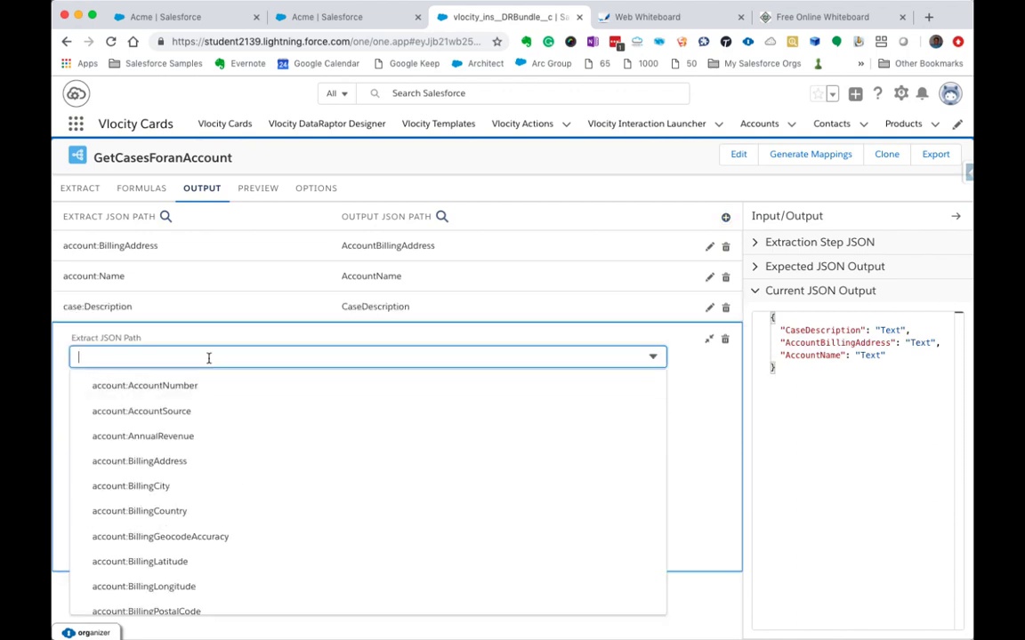
pyautogui.write('Case')
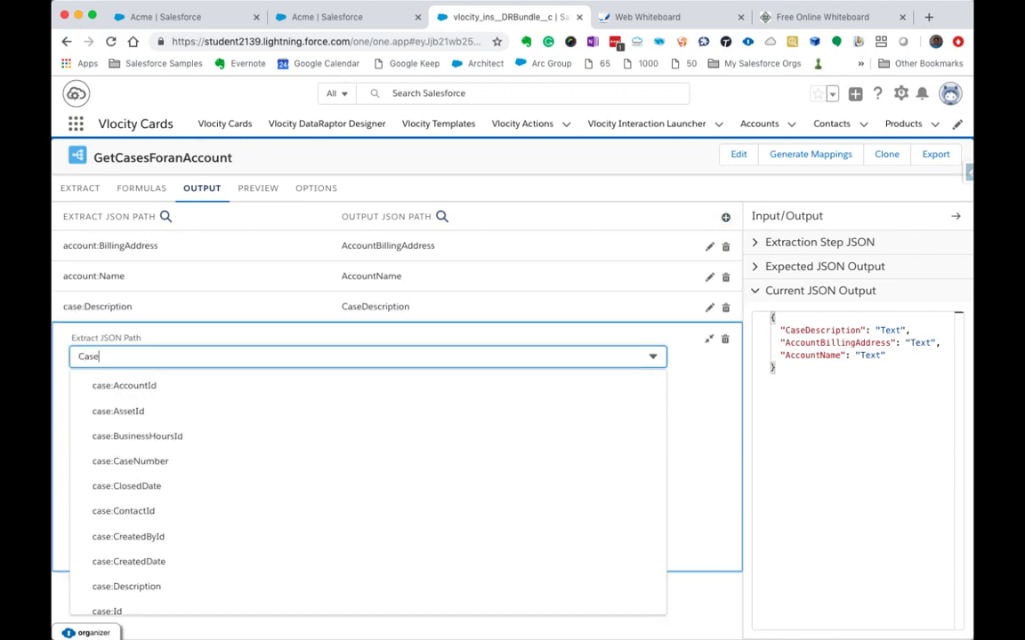
pyautogui.write('Nu')
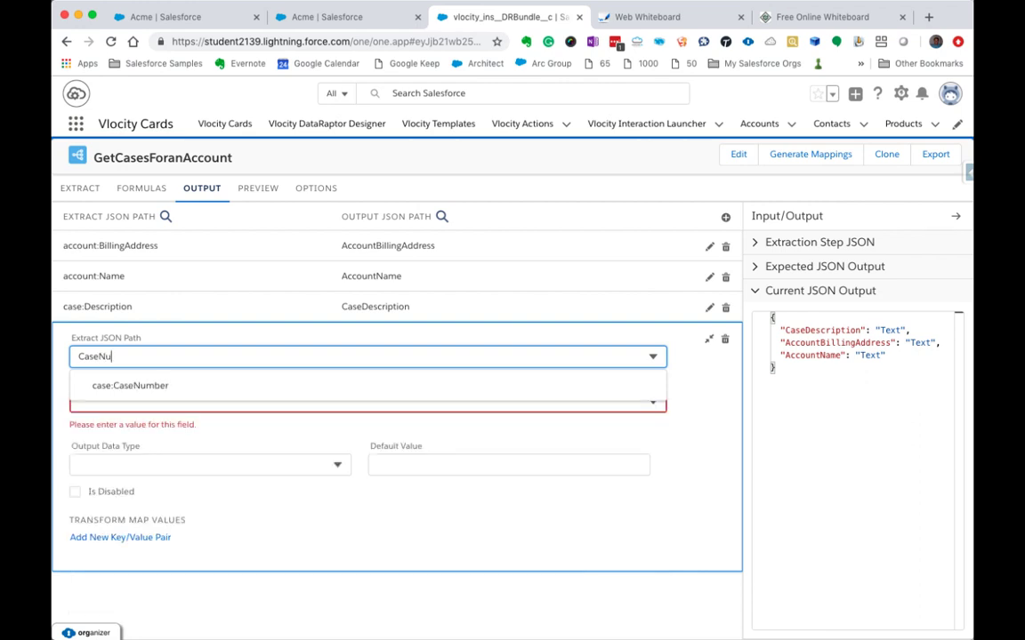
pyautogui.click(178, 386)
pyautogui.click(199, 373)
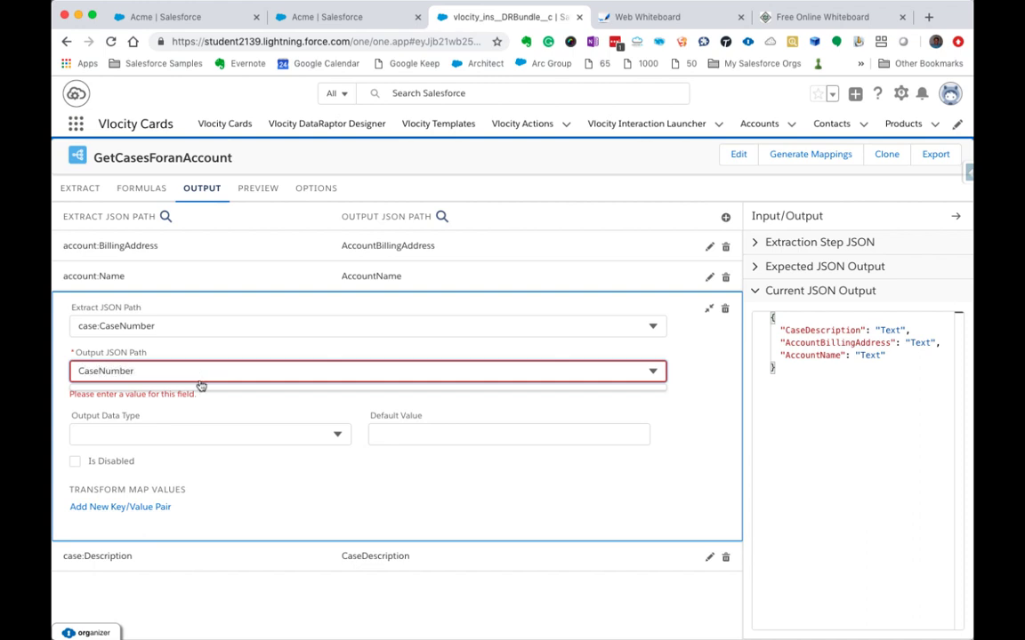
pyautogui.click(279, 421)
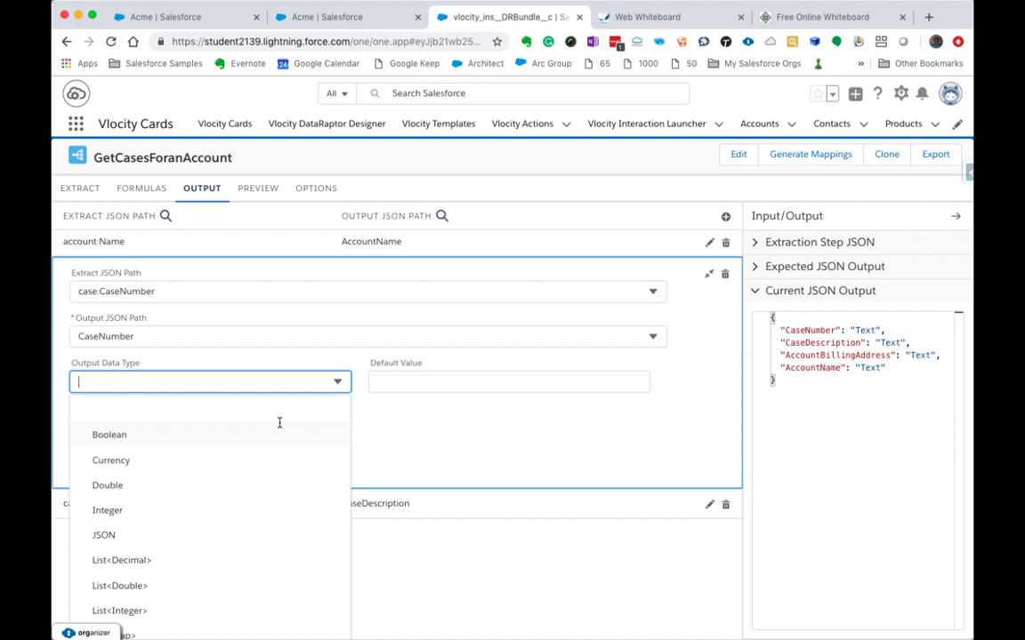
pyautogui.write('Str')
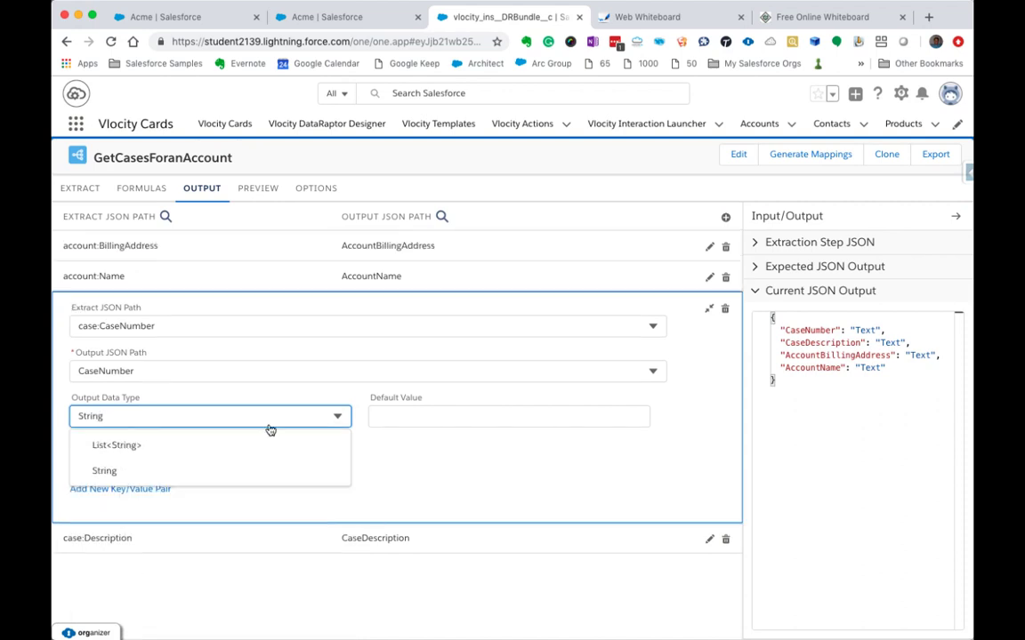
pyautogui.write('ing')
pyautogui.click(245, 474)
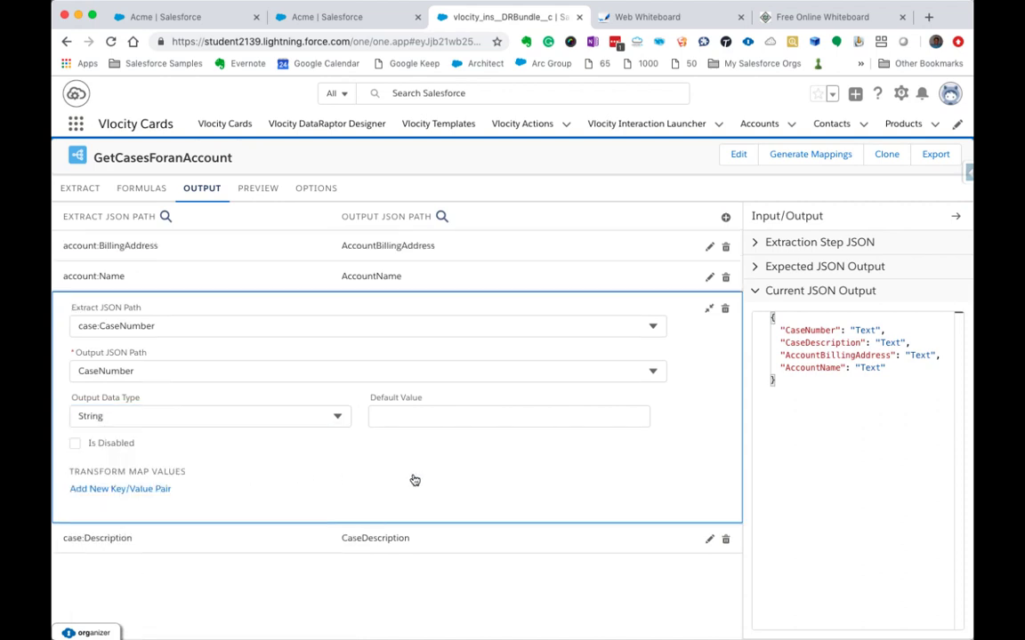
pyautogui.click(708, 308)
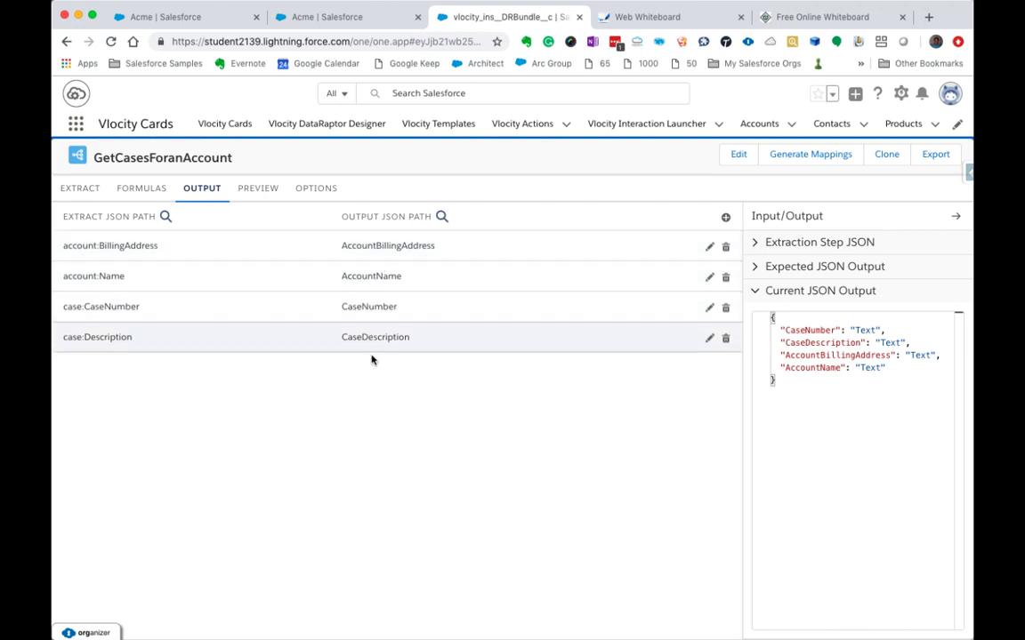
# - Open the extract's preview and copy the Acme account's record ID from the address of its Salesforce page
pyautogui.click(245, 188)
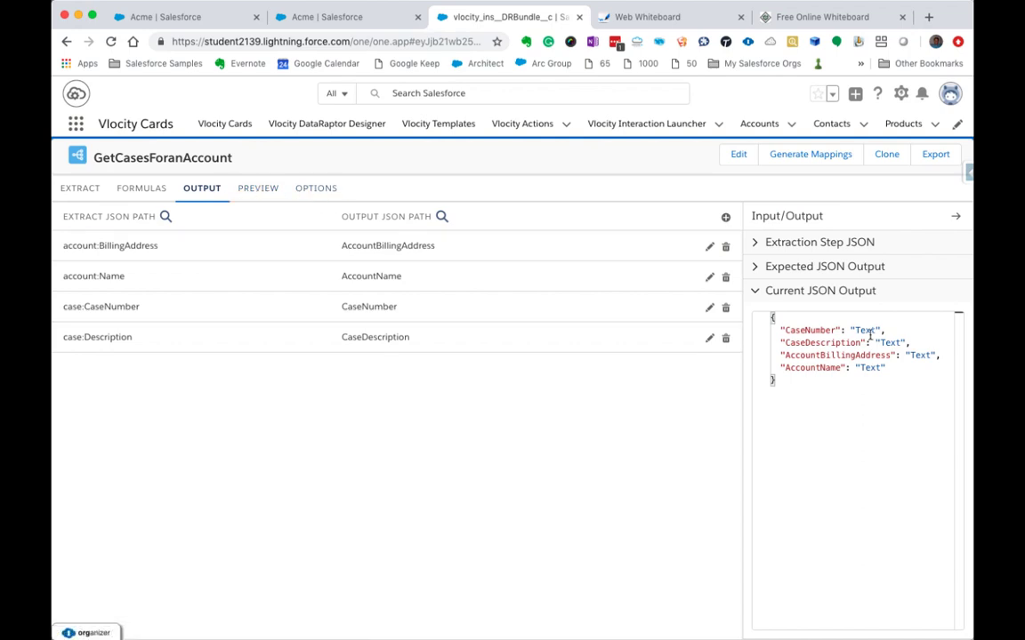
pyautogui.click(240, 187)
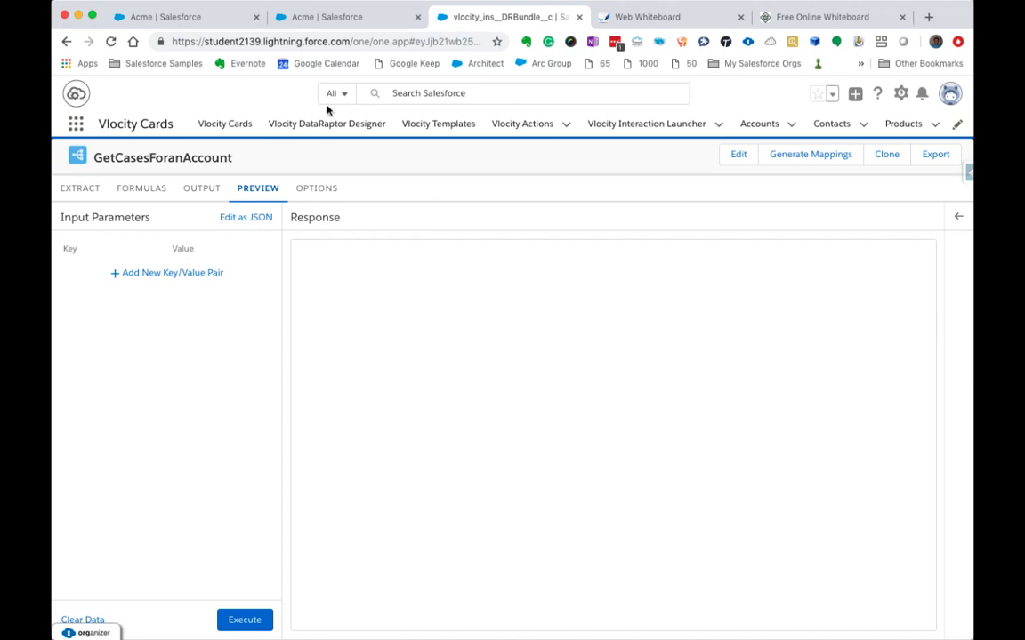
pyautogui.click(322, 17)
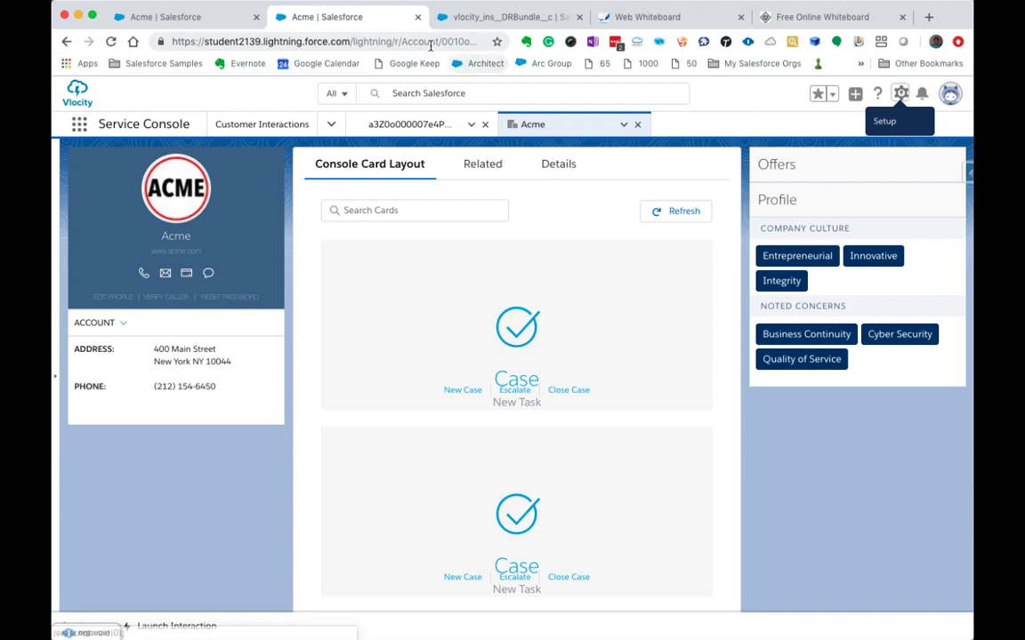
pyautogui.moveTo(442, 42)
pyautogui.mouseDown()
pyautogui.moveTo(495, 43)
pyautogui.moveTo(460, 46)
pyautogui.mouseUp()
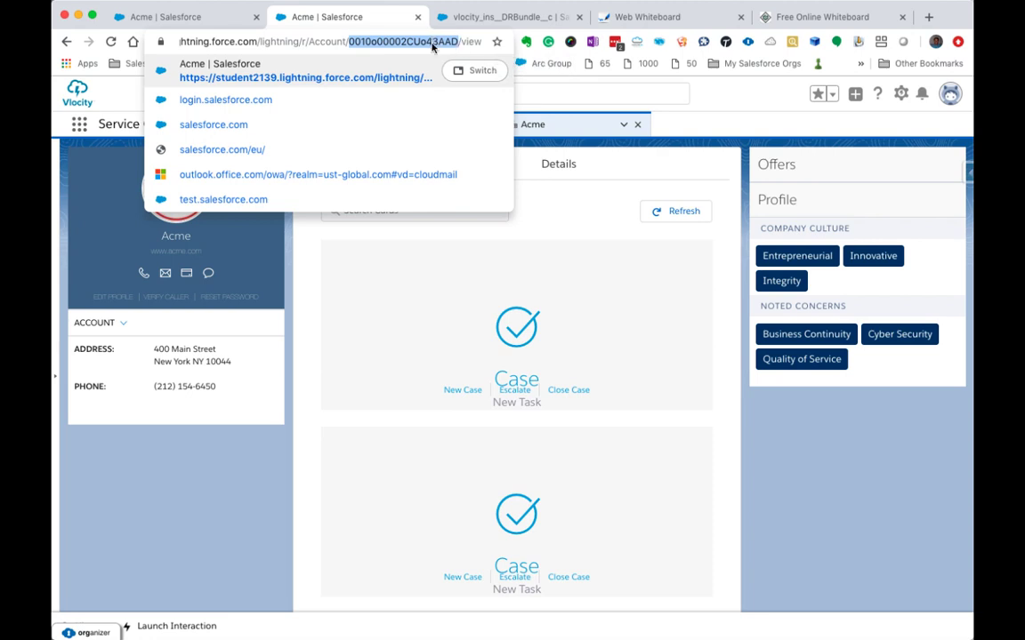
pyautogui.rightClick(432, 47)
pyautogui.click(457, 127)
# - Execute the GetCasesForanAccount preview with an input parameter Id set to the copied account record ID
pyautogui.click(473, 23)
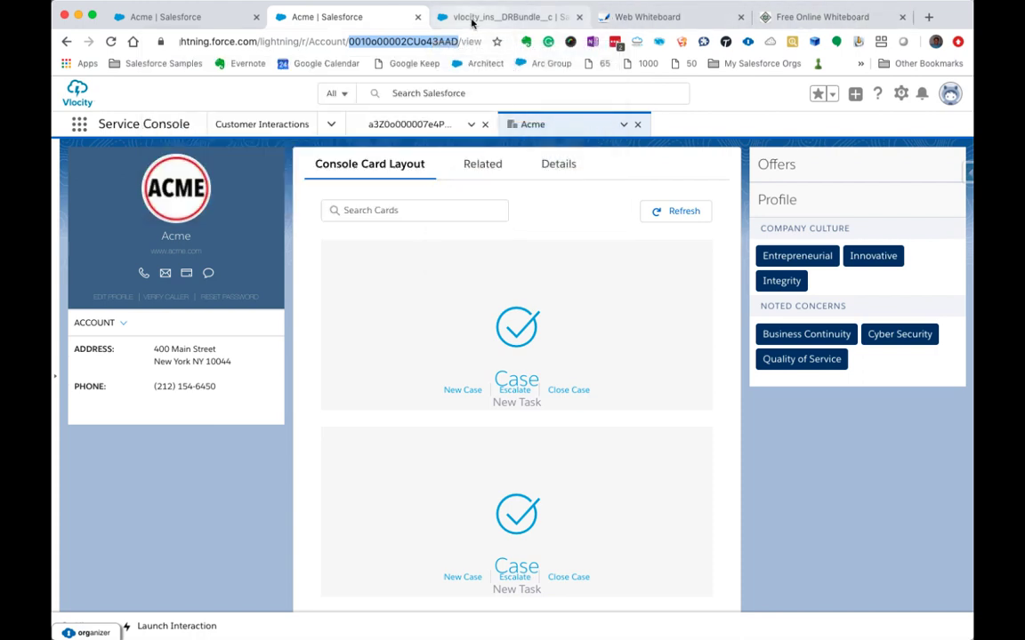
pyautogui.click(473, 22)
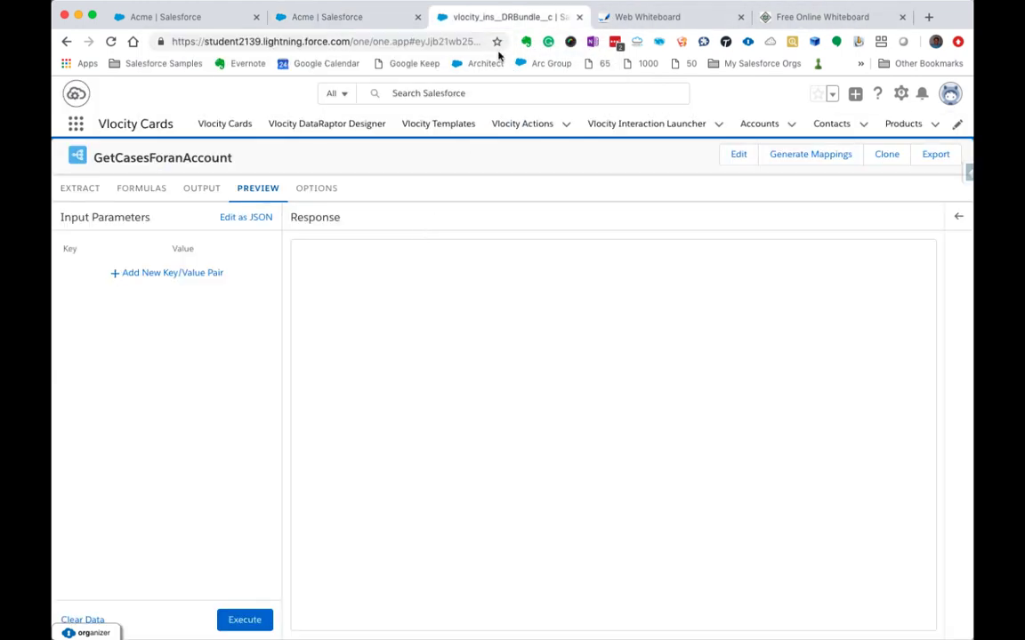
pyautogui.click(176, 274)
pyautogui.click(106, 274)
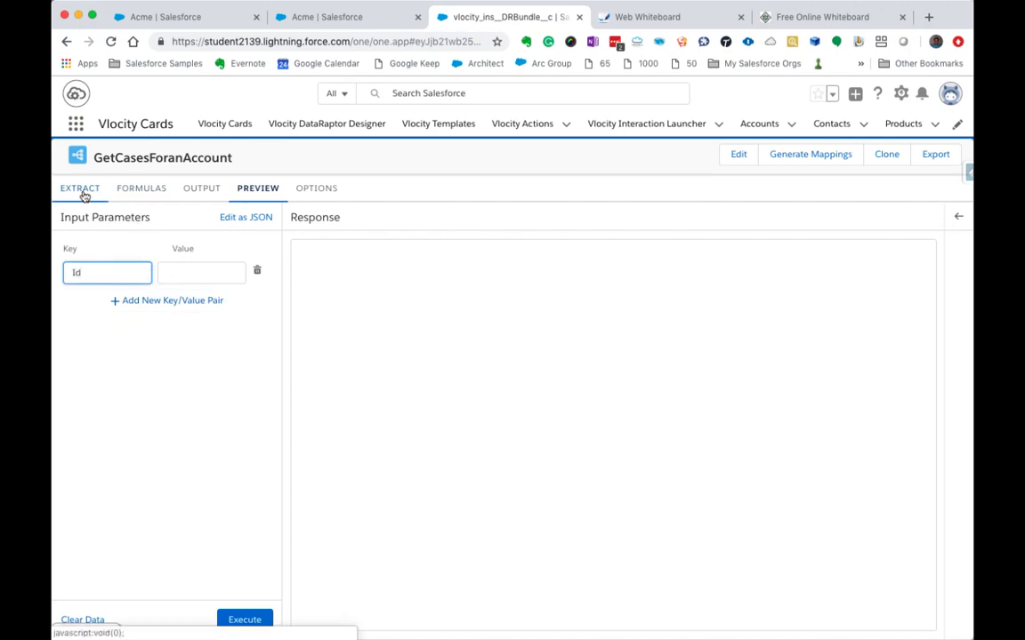
pyautogui.click(189, 275)
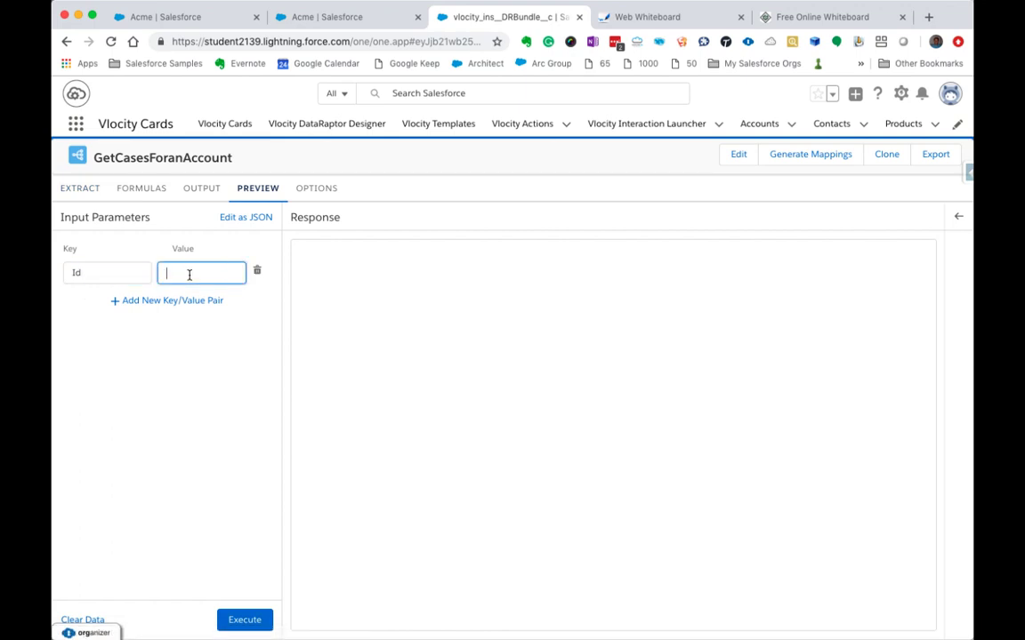
pyautogui.press('super+v')
pyautogui.click(238, 623)
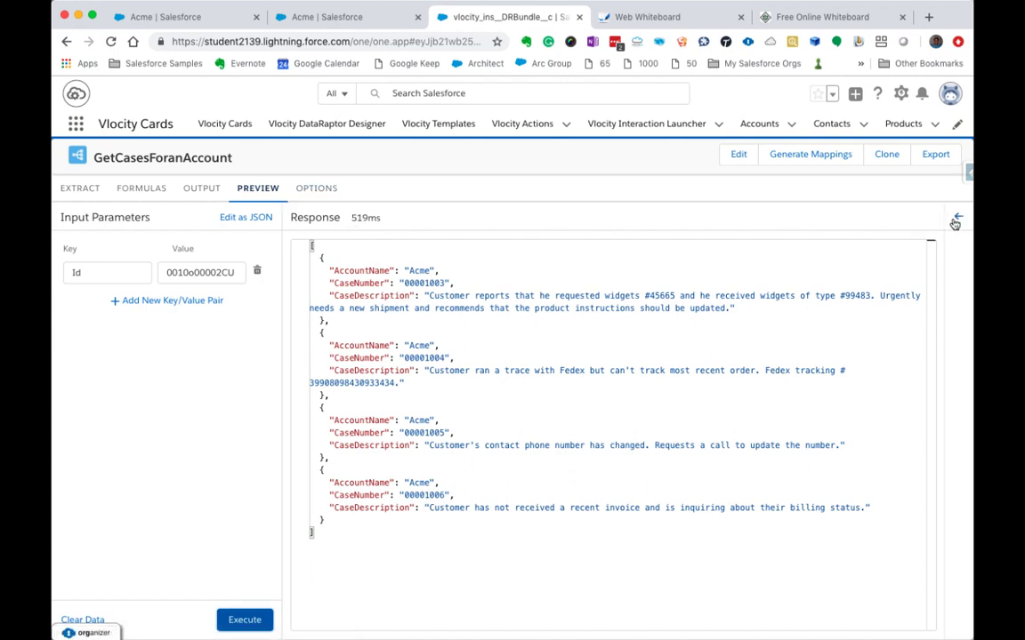
# - Review the extract's options and examine the queries in the preview's debug log and its error output
pyautogui.click(302, 188)
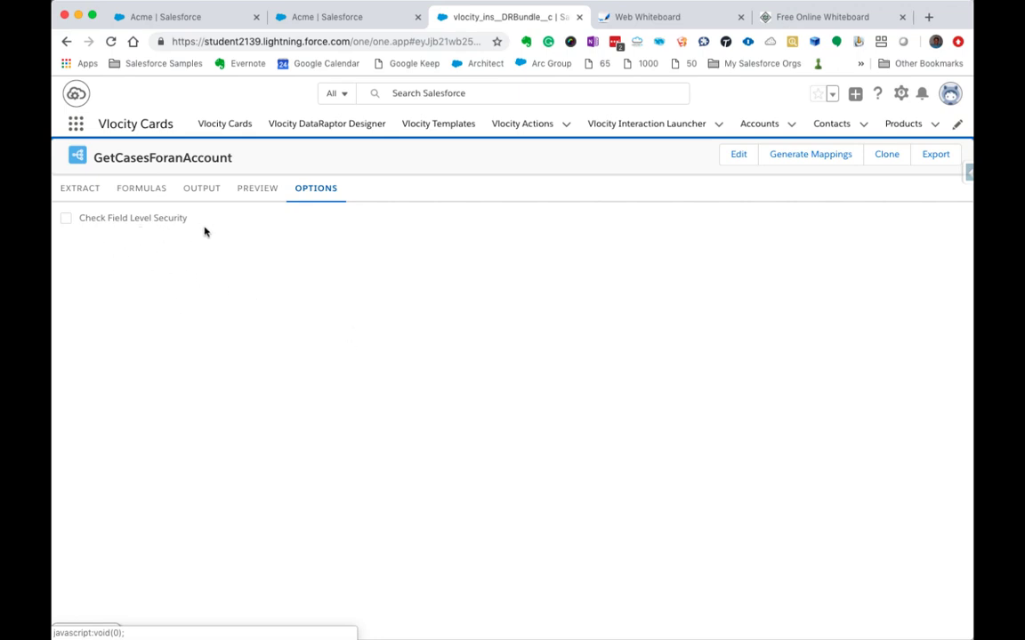
pyautogui.click(257, 190)
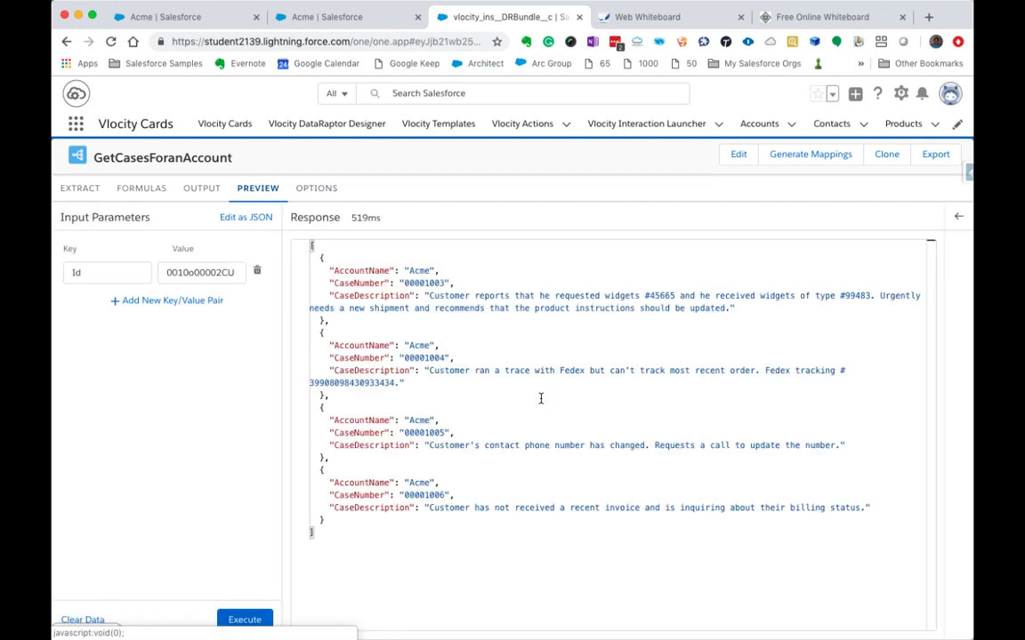
pyautogui.click(958, 216)
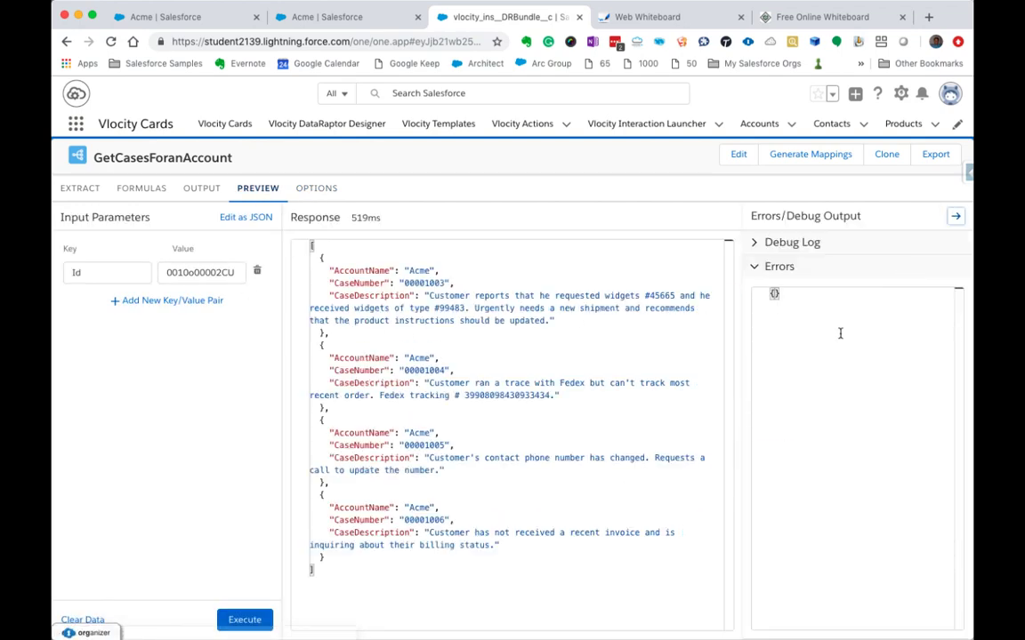
pyautogui.click(806, 243)
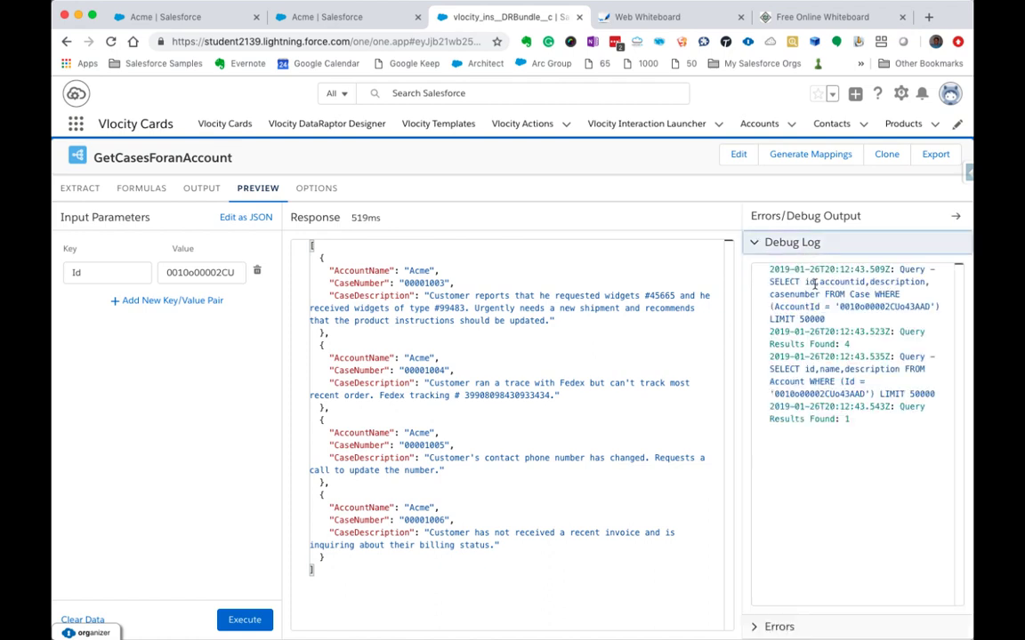
pyautogui.moveTo(770, 281); pyautogui.dragTo(844, 306)
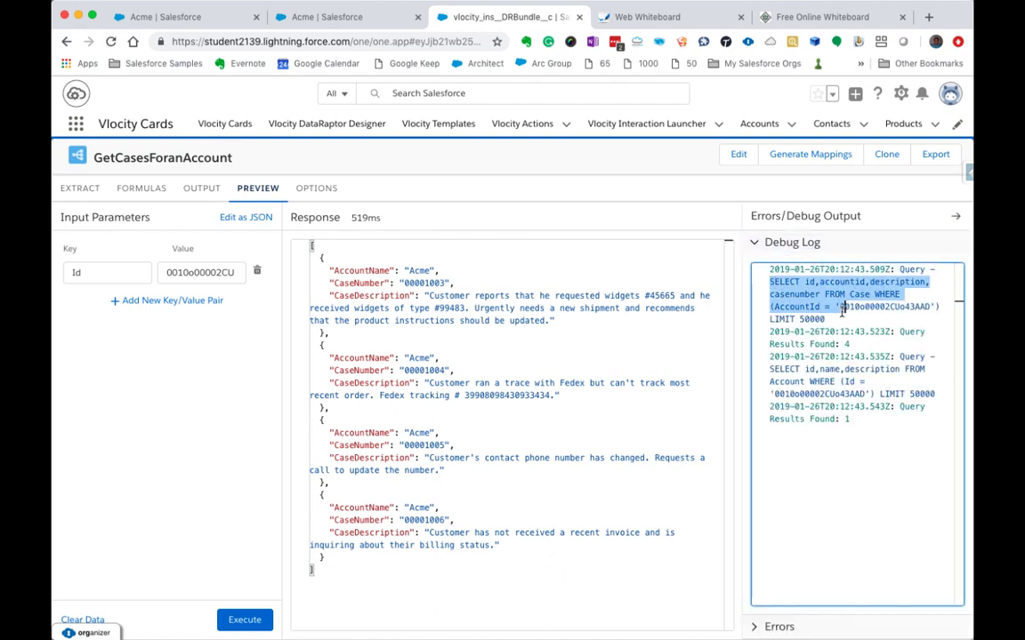
pyautogui.click(795, 243)
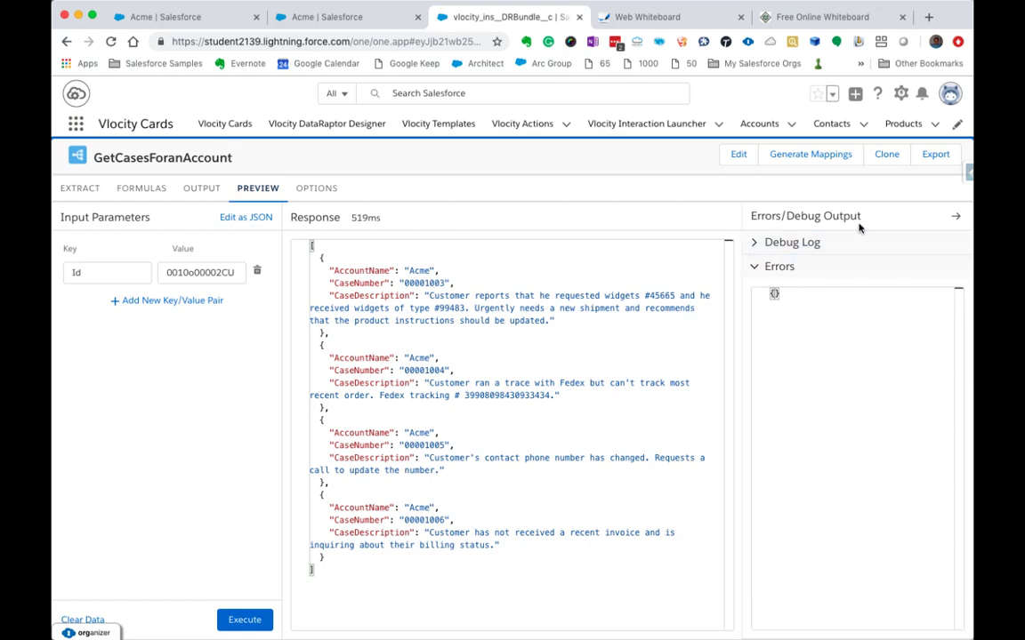
pyautogui.click(818, 268)
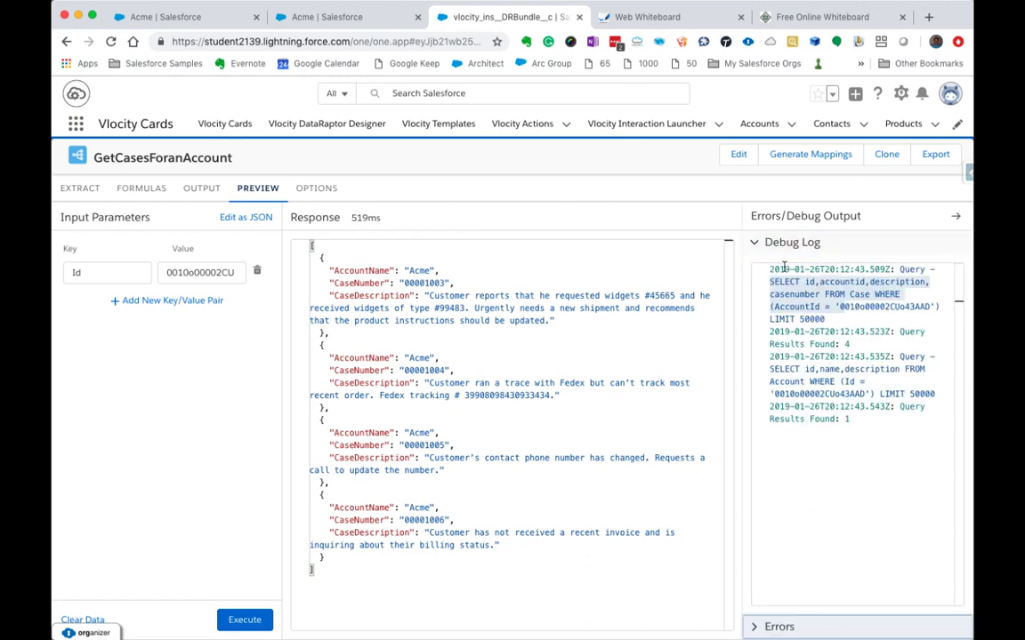
pyautogui.click(765, 627)
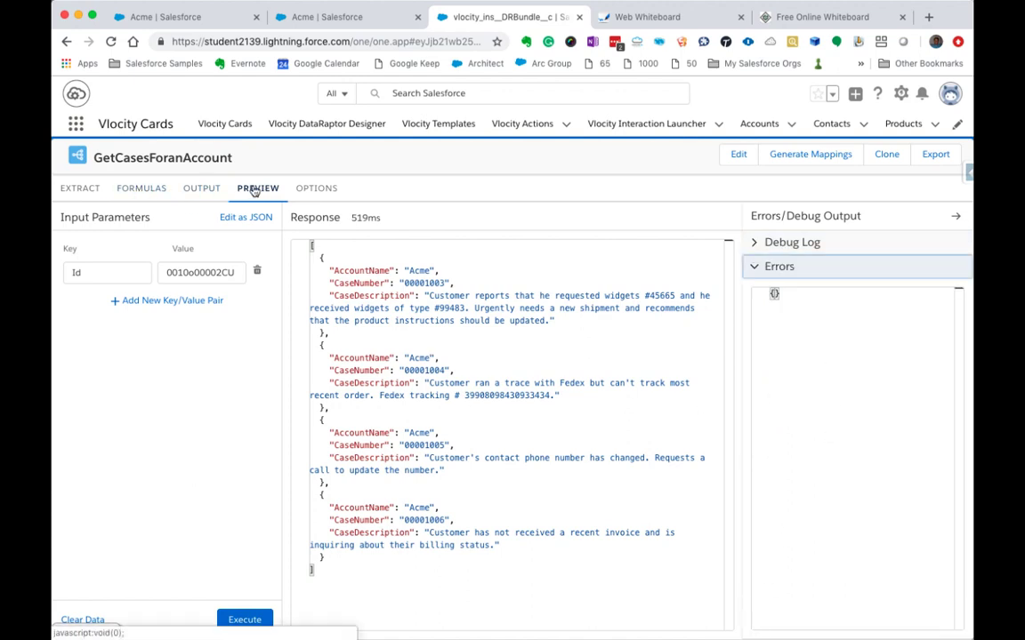
# - Add an output mapping from case:ClosedDate to the output path CaseClosedDate
pyautogui.click(199, 193)
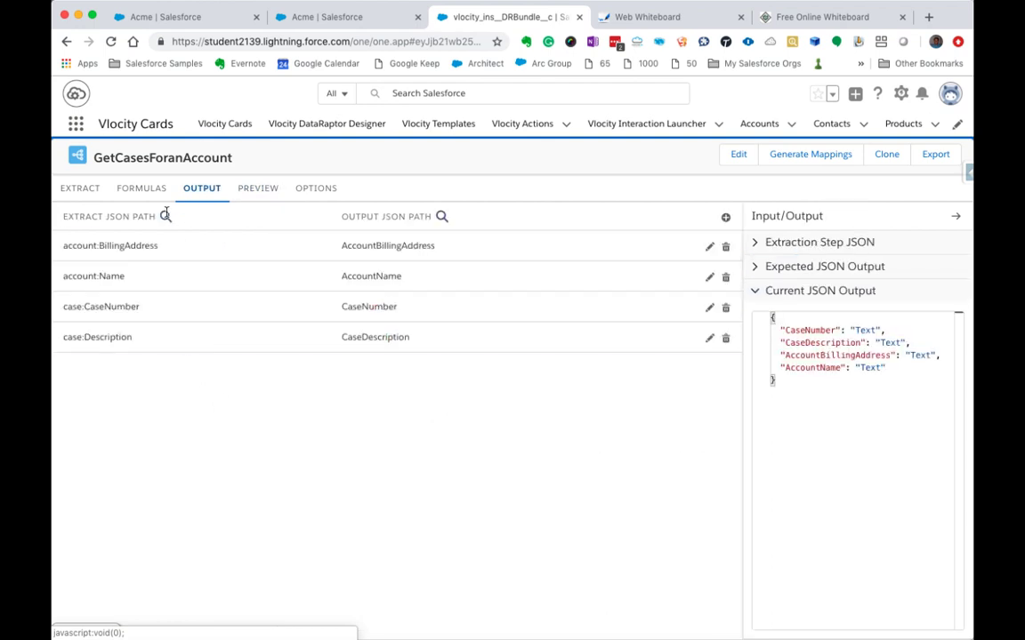
pyautogui.click(725, 216)
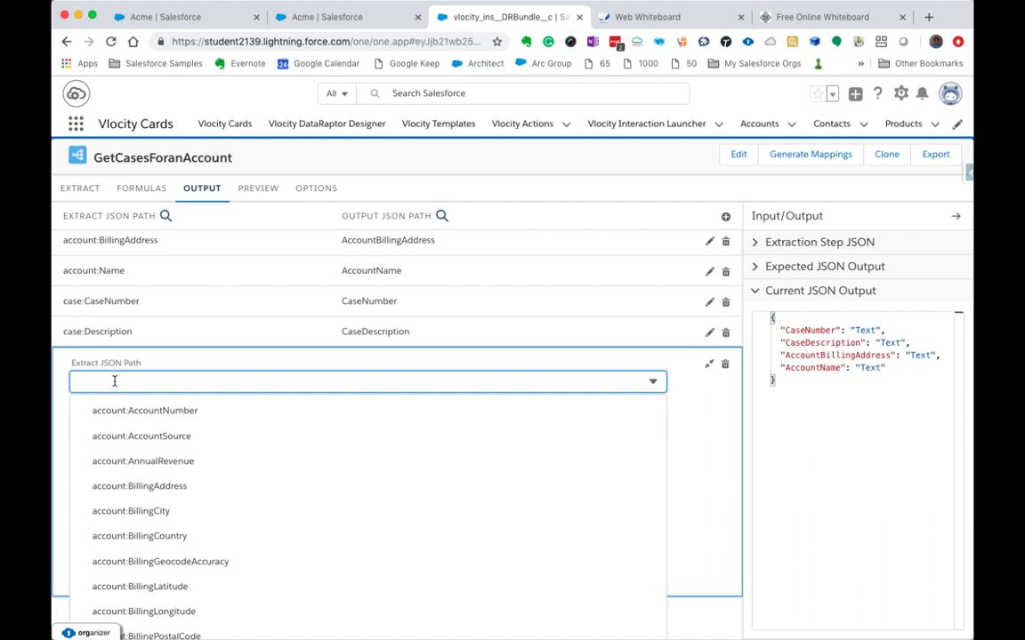
pyautogui.write('Case')
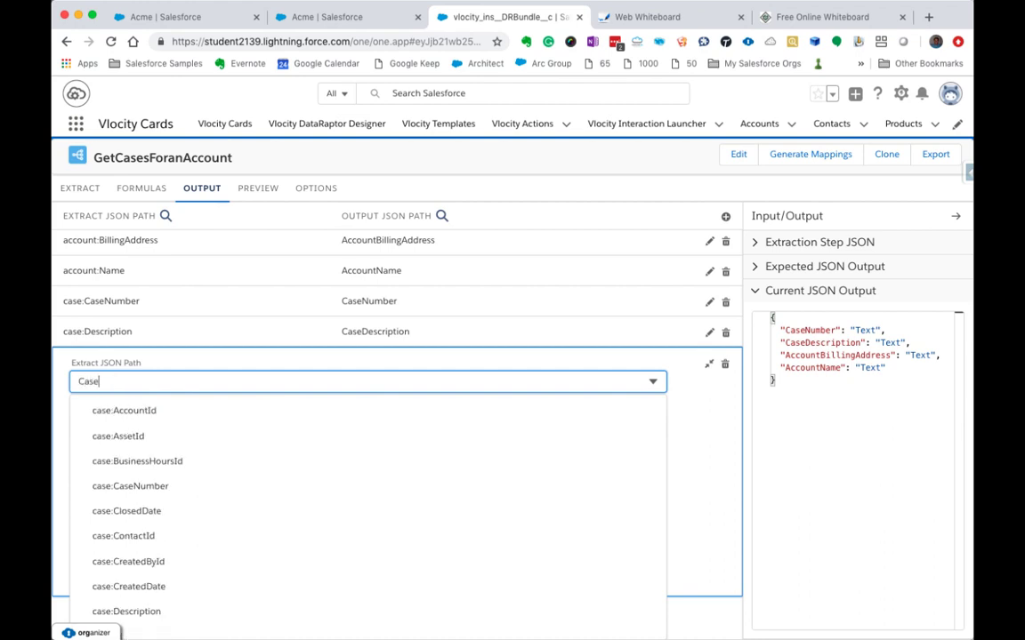
pyautogui.click(129, 512)
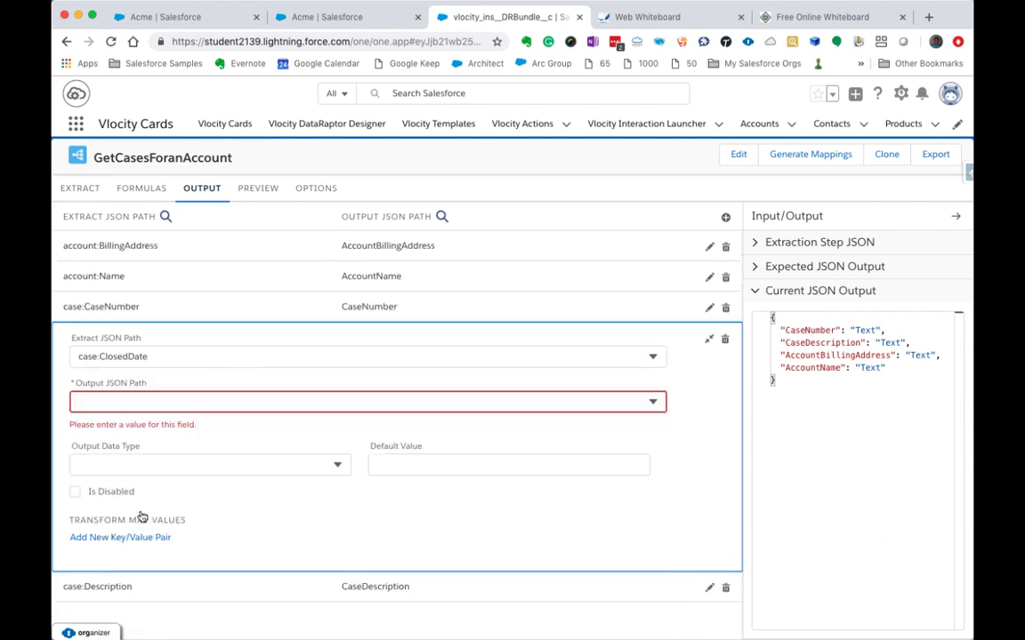
pyautogui.click(185, 403)
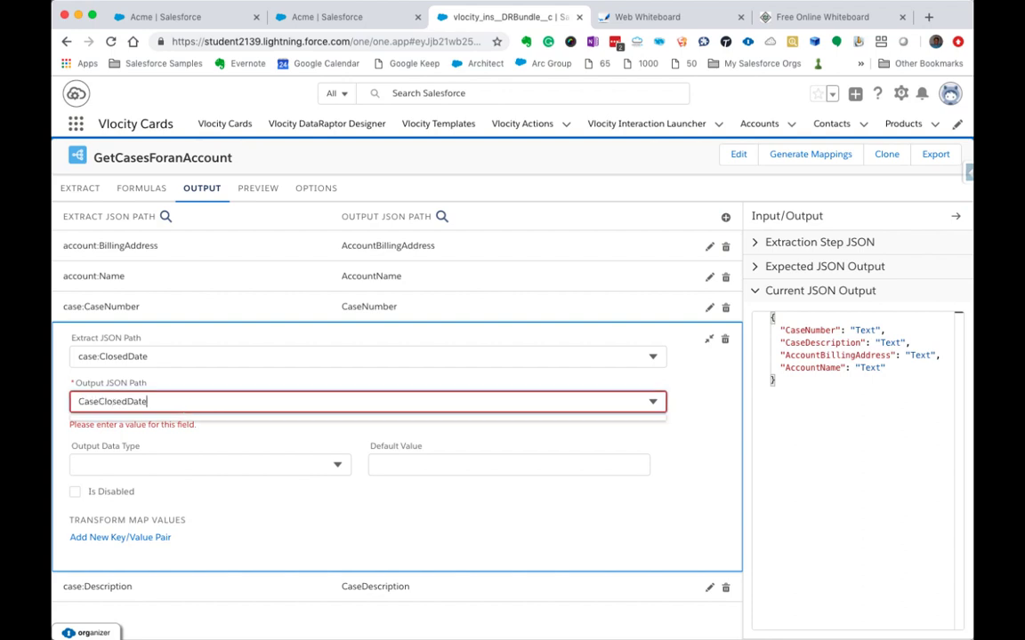
# - Set the output data type of the case:ClosedDate mapping to String
pyautogui.click(183, 464)
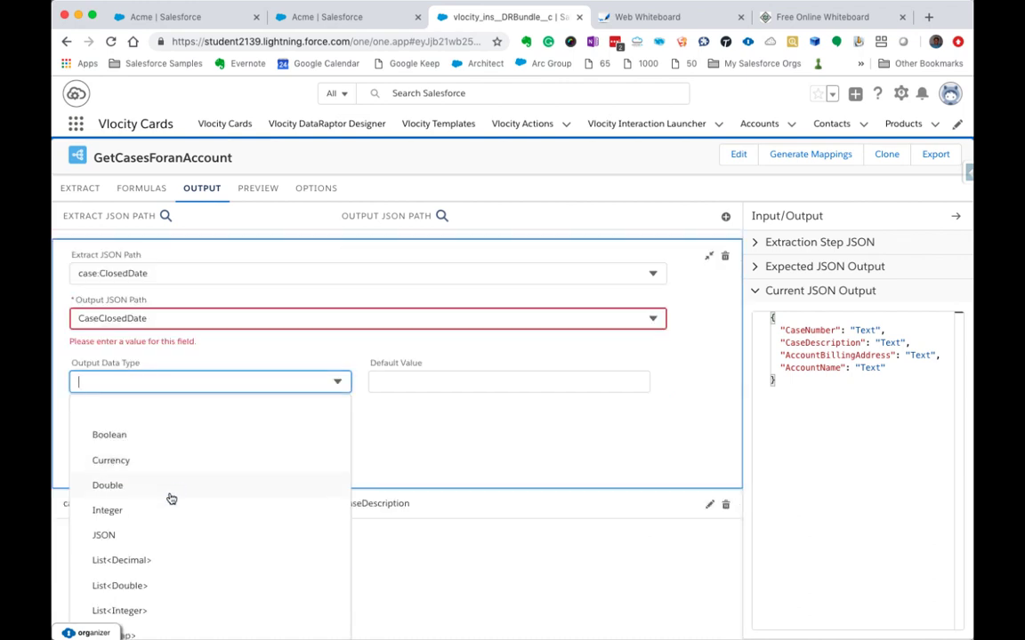
pyautogui.write('da')
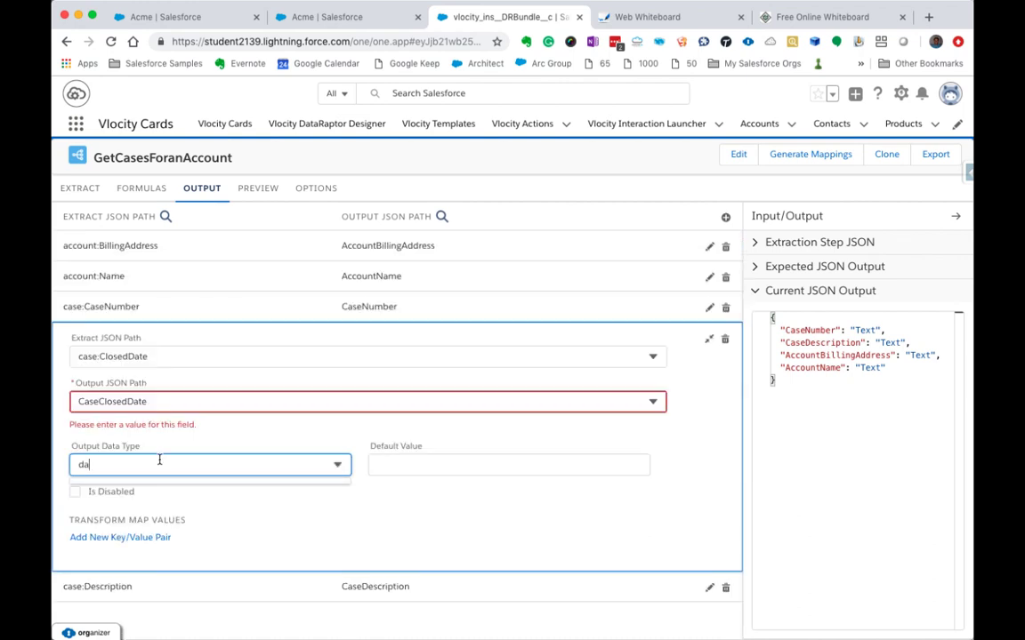
pyautogui.press('BackSpace')
pyautogui.press('BackSpace')
pyautogui.write('D')
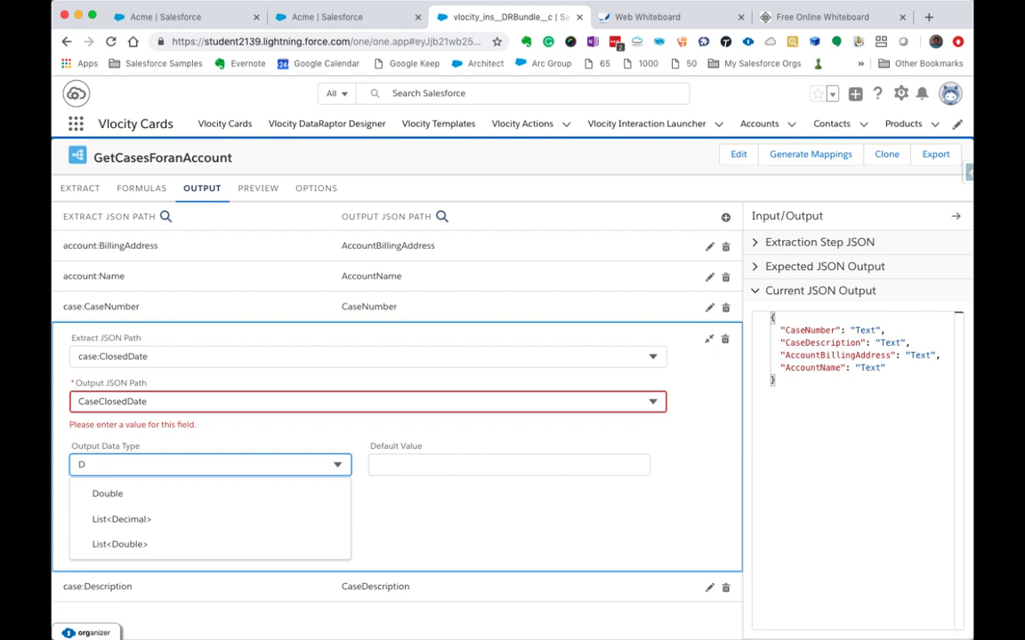
pyautogui.press('BackSpace')
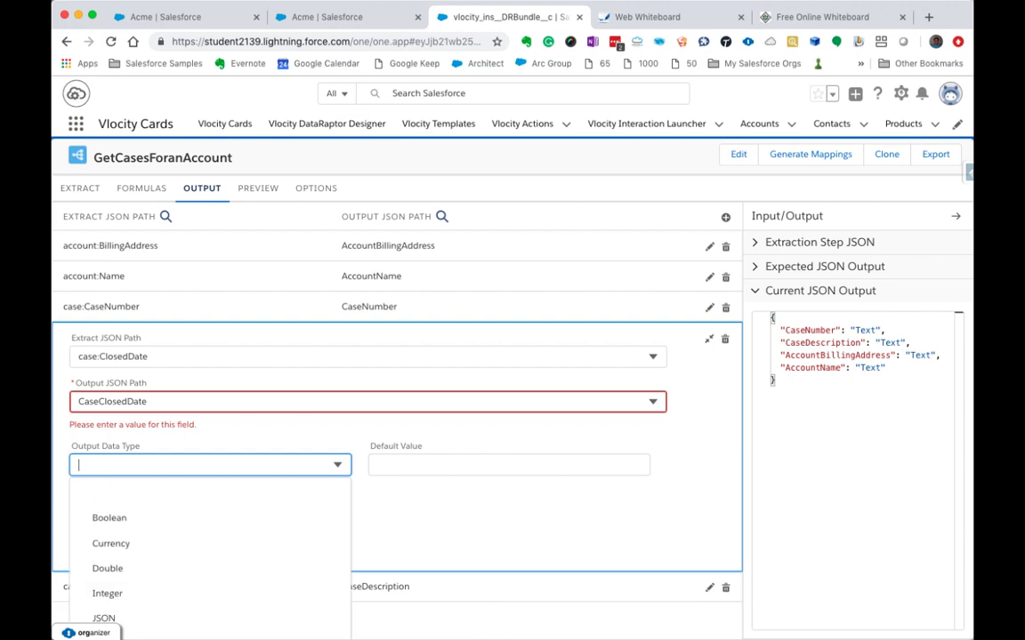
pyautogui.write('String')
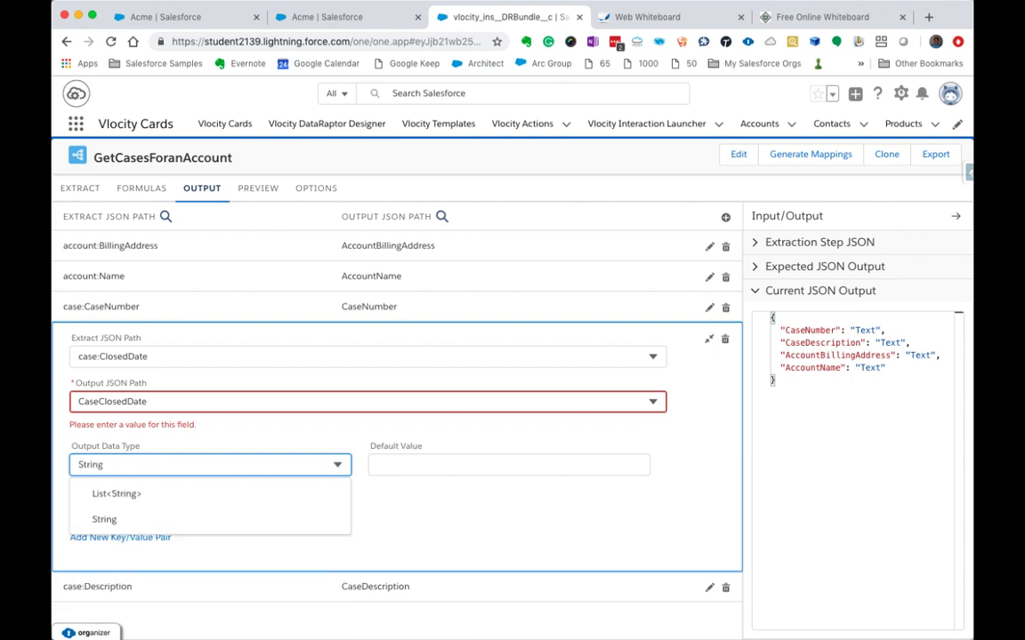
pyautogui.click(104, 518)
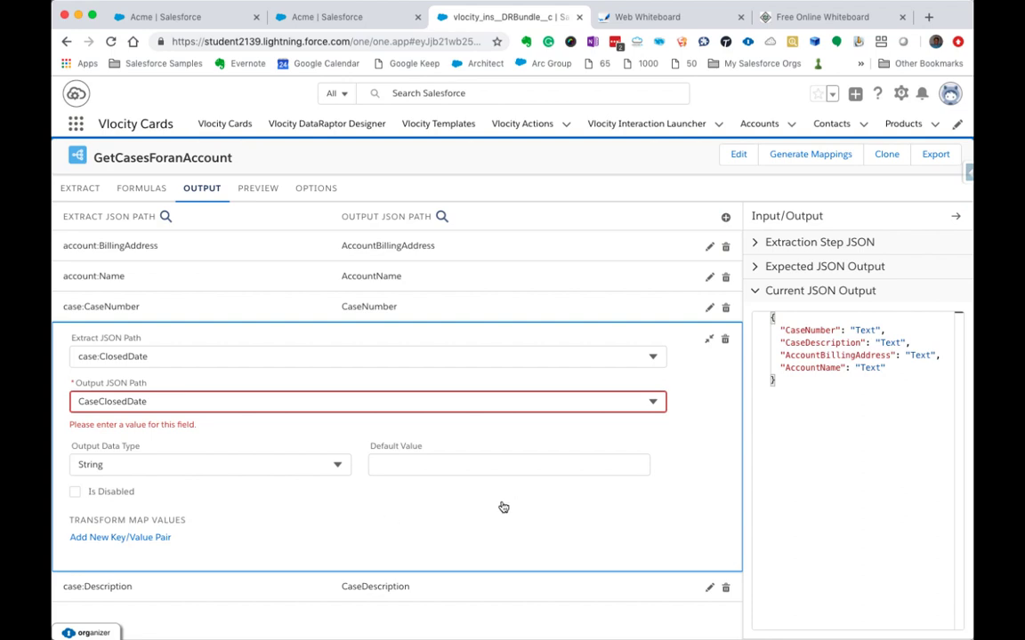
# - Execute the extract's preview again, and execute it once more with all input parameters cleared
pyautogui.click(269, 191)
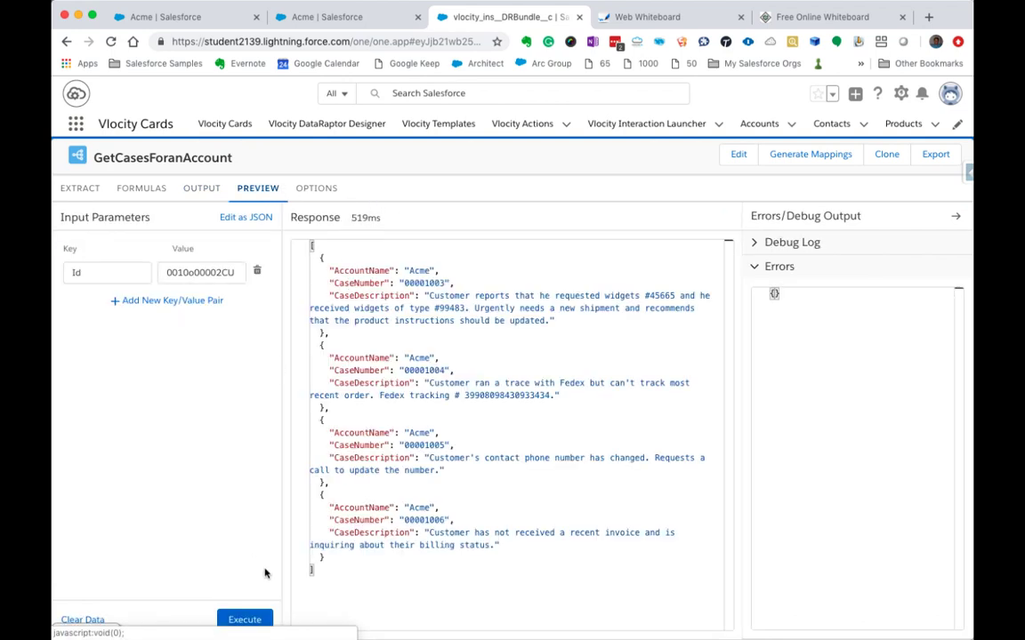
pyautogui.click(255, 619)
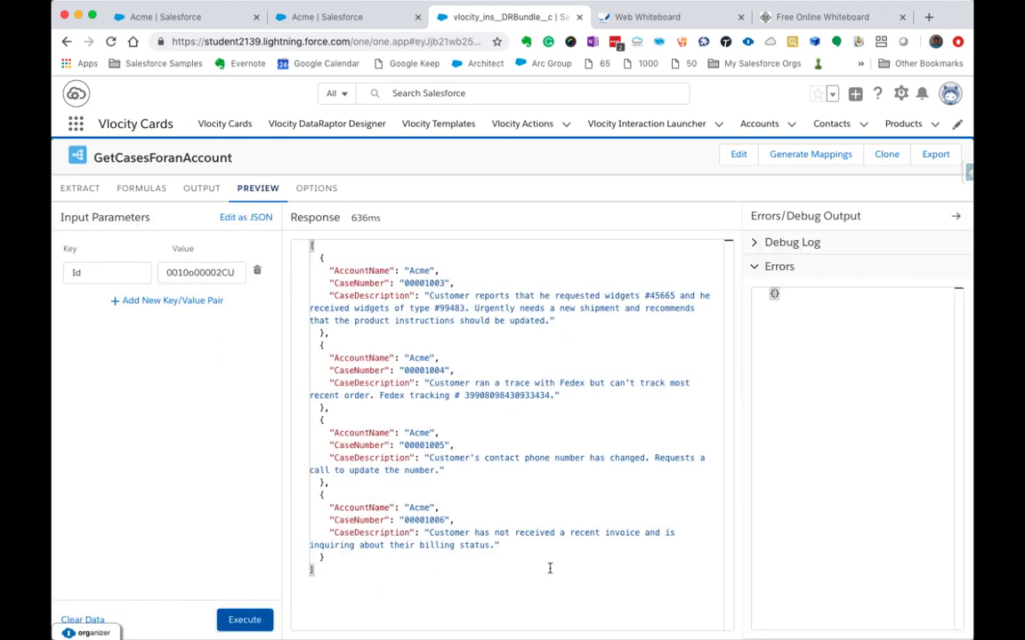
pyautogui.click(96, 620)
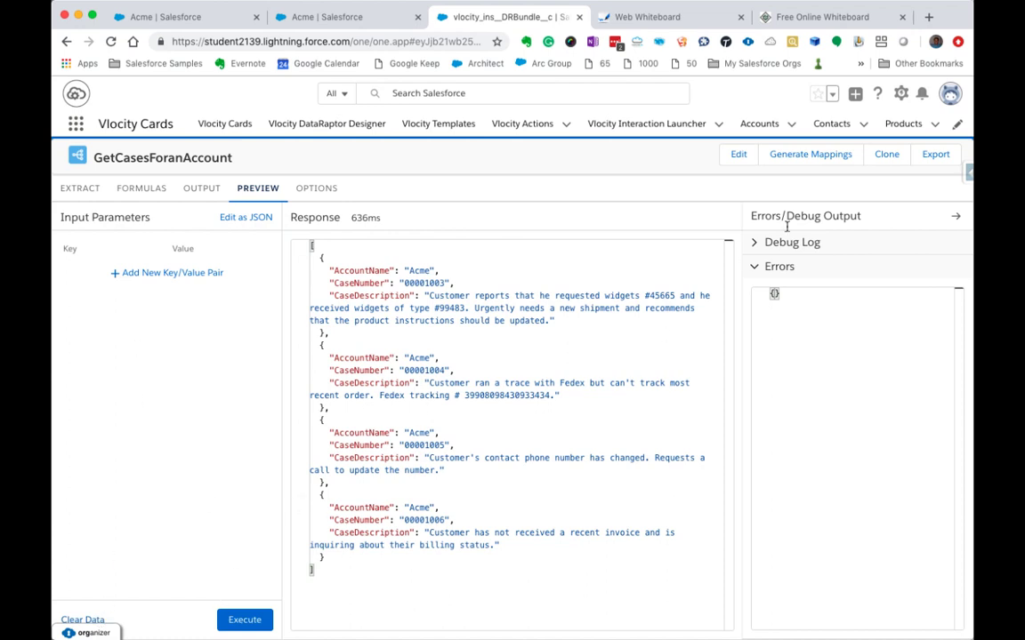
pyautogui.click(258, 620)
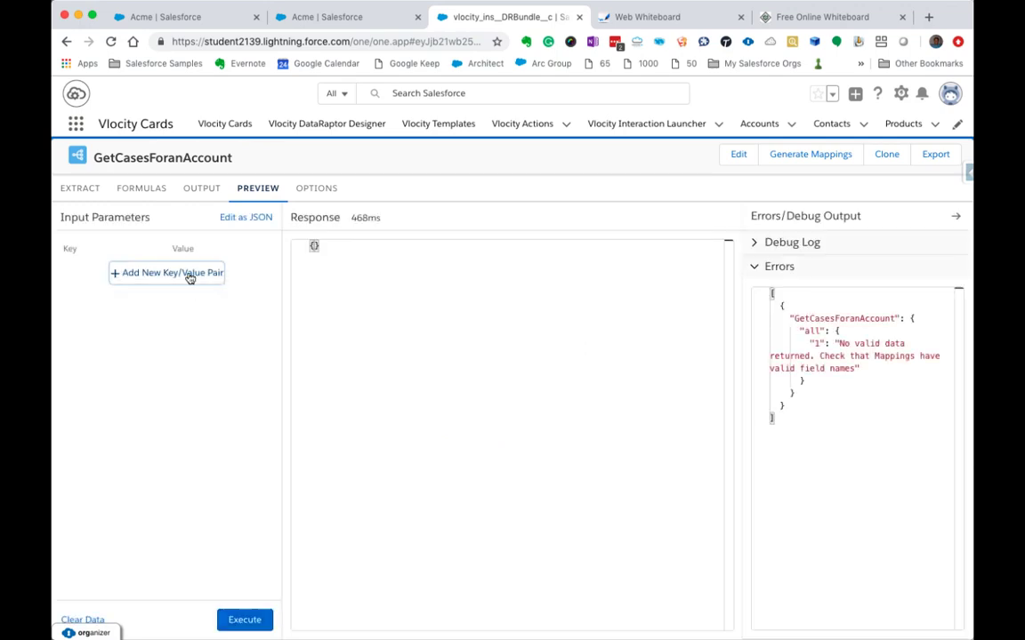
# - Add an input parameter Id with the copied account record ID to the preview and execute it
pyautogui.click(189, 275)
pyautogui.click(96, 269)
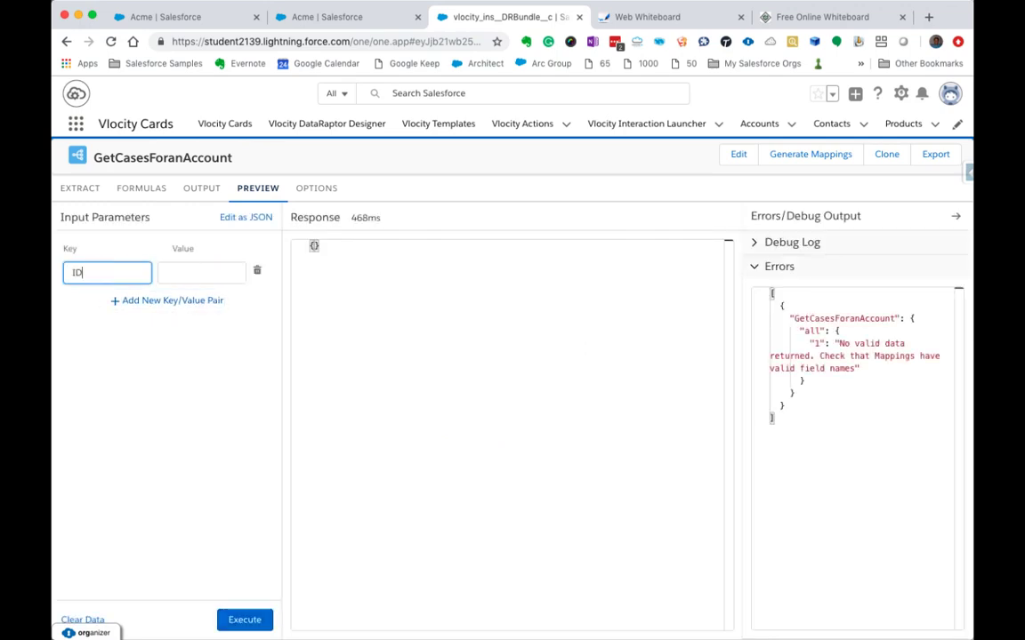
pyautogui.click(166, 273)
pyautogui.click(79, 269)
pyautogui.click(167, 273)
pyautogui.press('super+v')
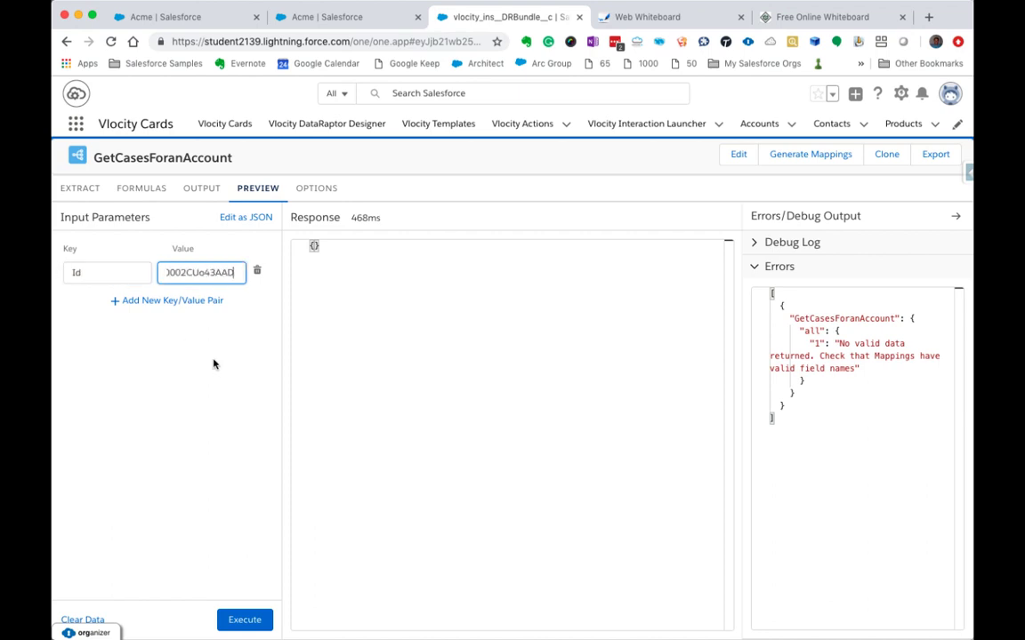
pyautogui.click(252, 617)
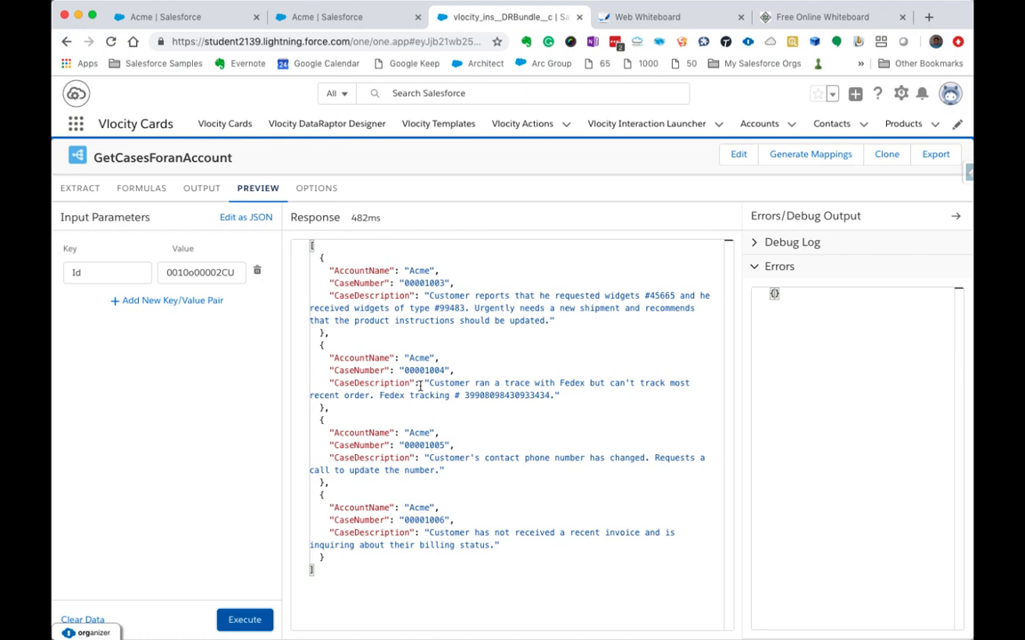
pyautogui.scroll(-1, 431, 387)
pyautogui.scroll(1, 431, 388)
# - Set the output path of the case:ClosedDate mapping to ClosedDate and close the mapping's editor
pyautogui.click(200, 189)
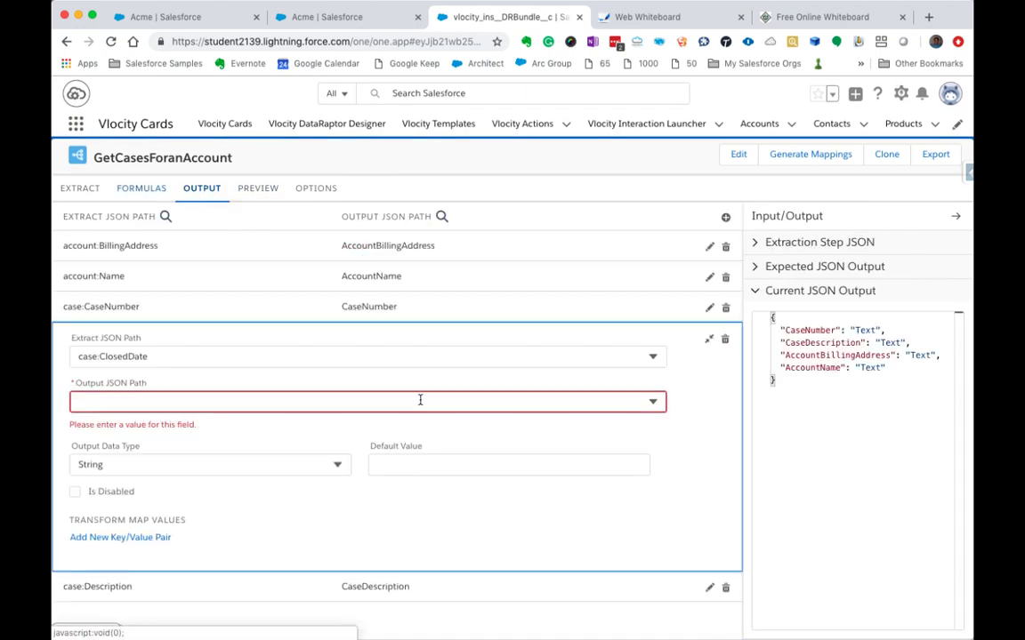
pyautogui.click(293, 403)
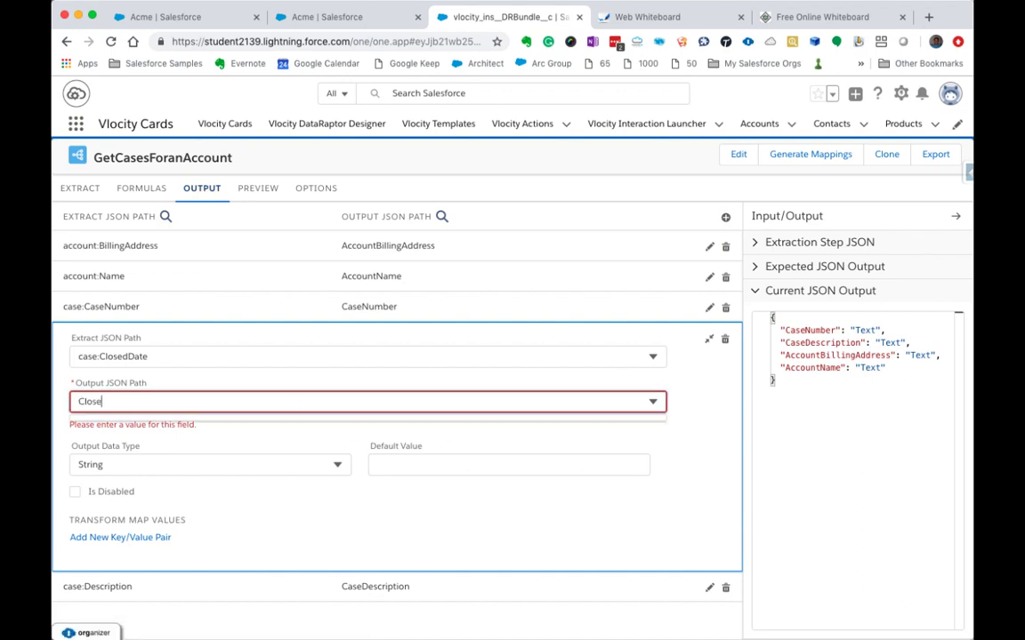
pyautogui.write('ClosedDate')
pyautogui.click(708, 340)
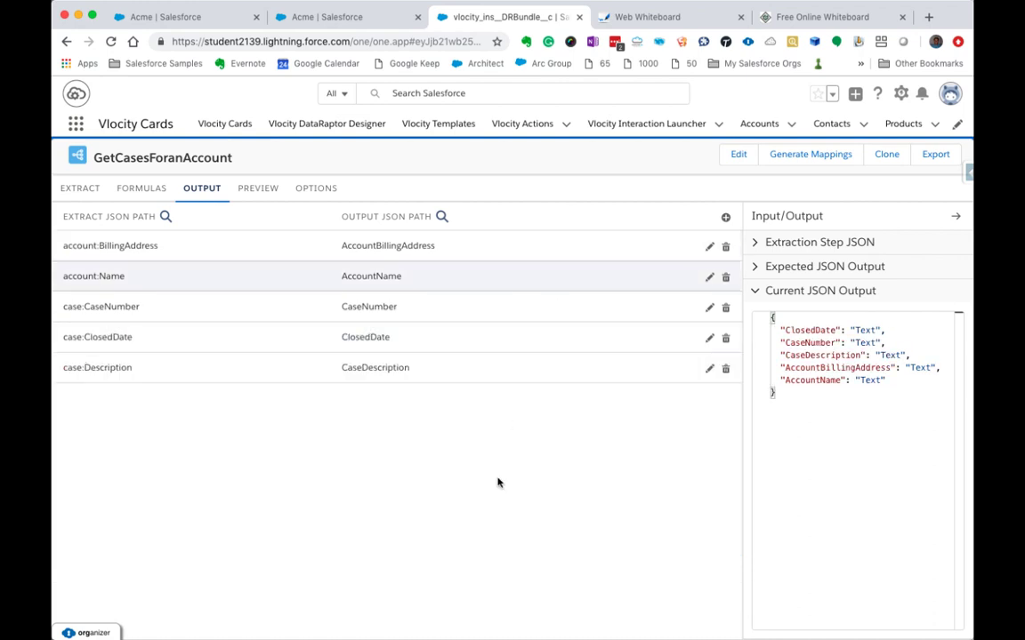
# - Execute the preview with the ClosedDate mapping in place and check the list of output mappings
pyautogui.click(258, 189)
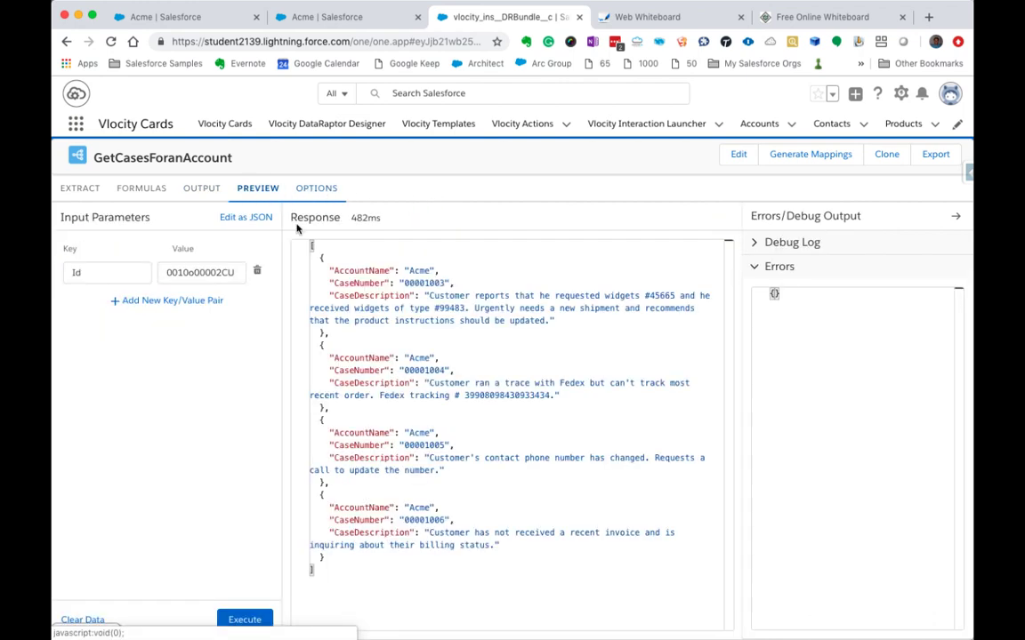
pyautogui.click(244, 619)
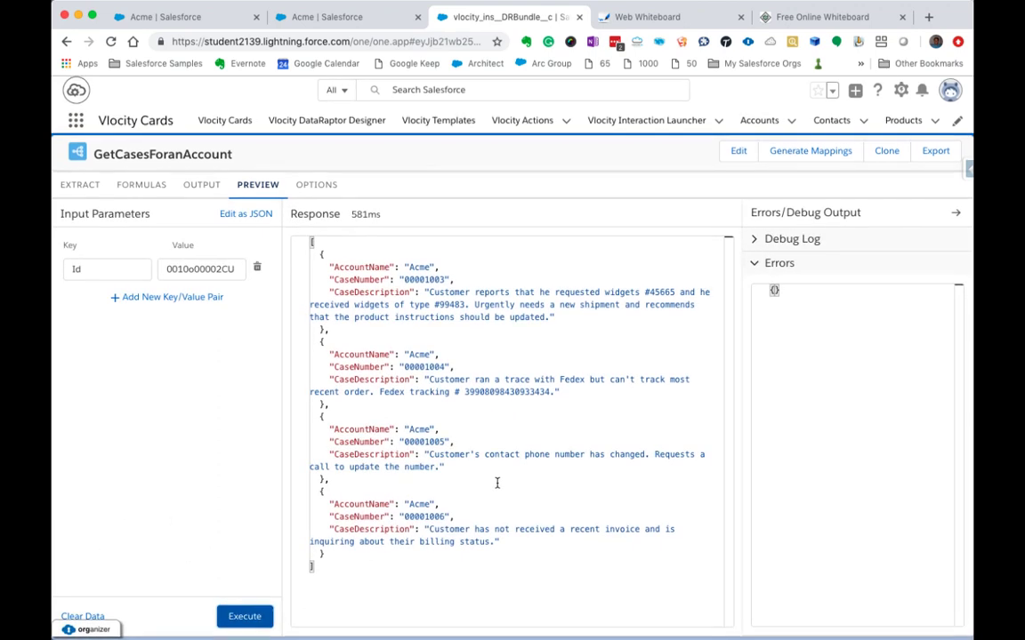
pyautogui.click(199, 186)
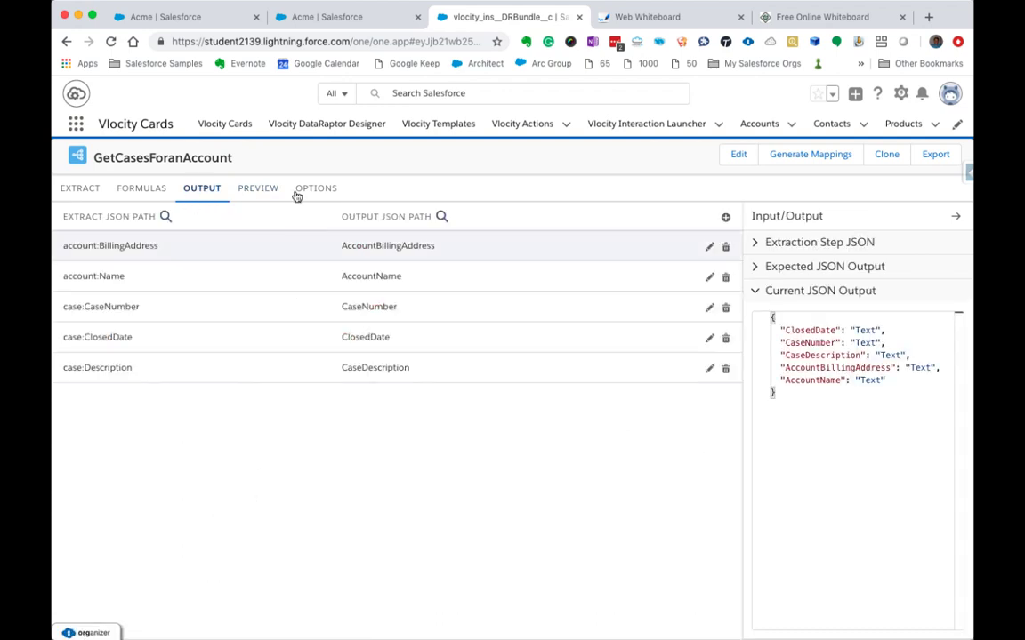
pyautogui.click(259, 188)
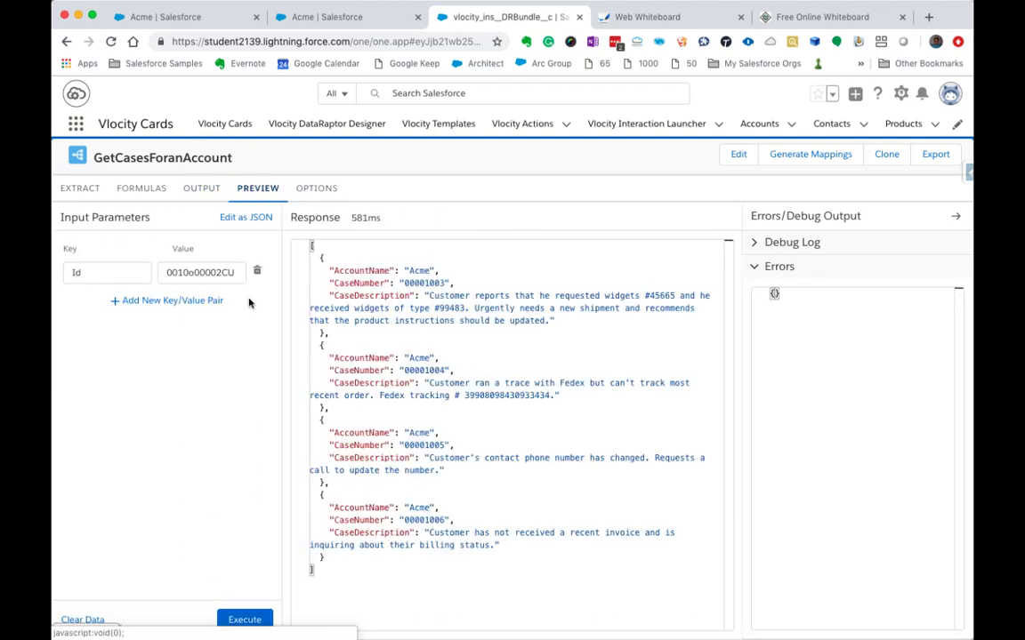
# - Clear the preview's input data, re-enter the parameter Id with the copied account record ID, and execute the preview
pyautogui.click(78, 618)
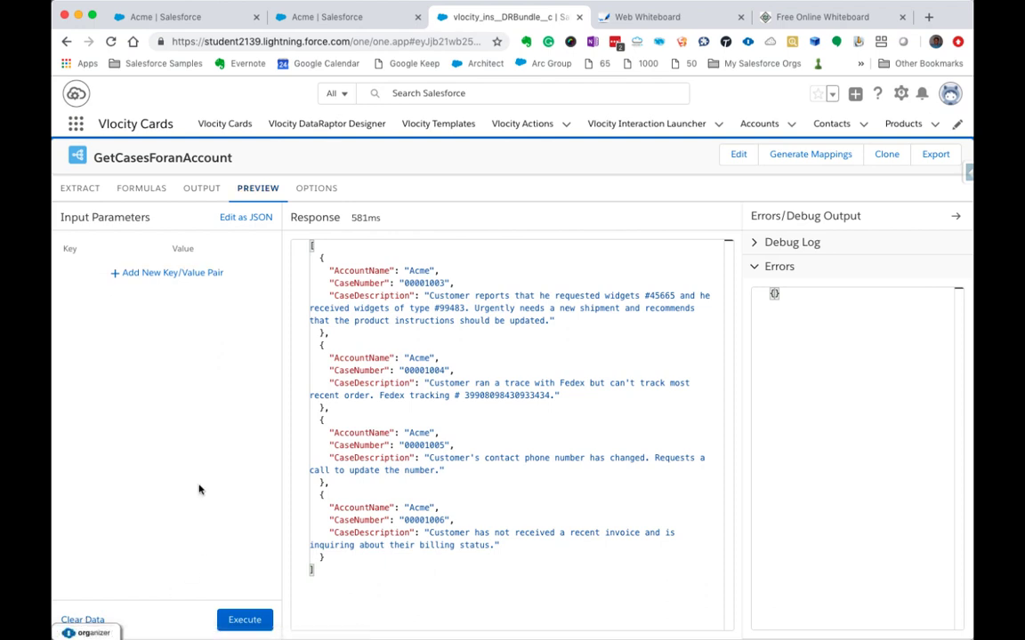
pyautogui.click(161, 272)
pyautogui.click(105, 276)
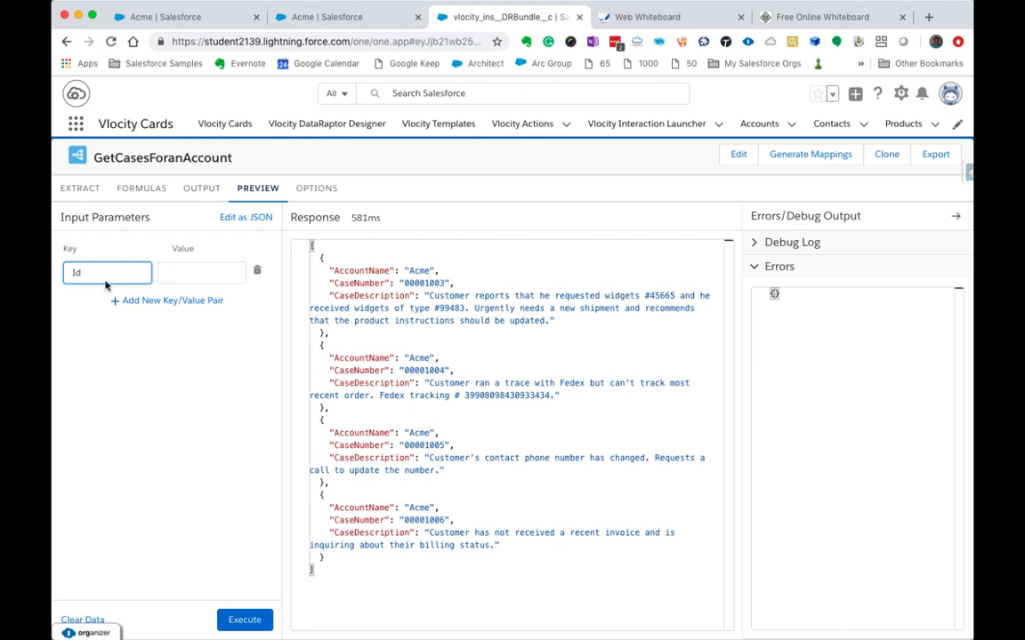
pyautogui.press('Tab')
pyautogui.press('super+v')
pyautogui.click(199, 478)
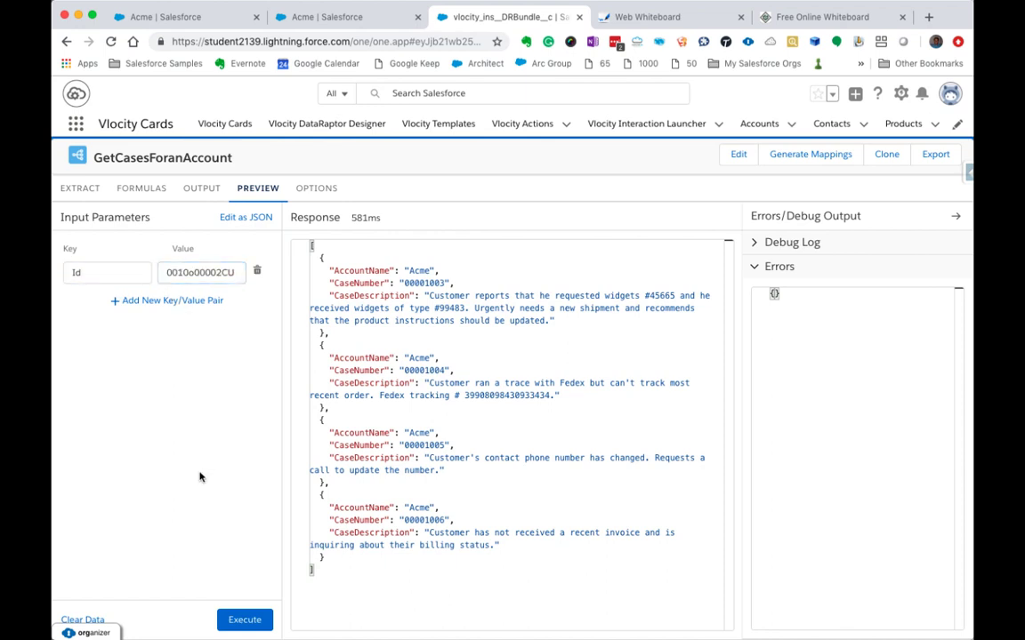
pyautogui.click(242, 620)
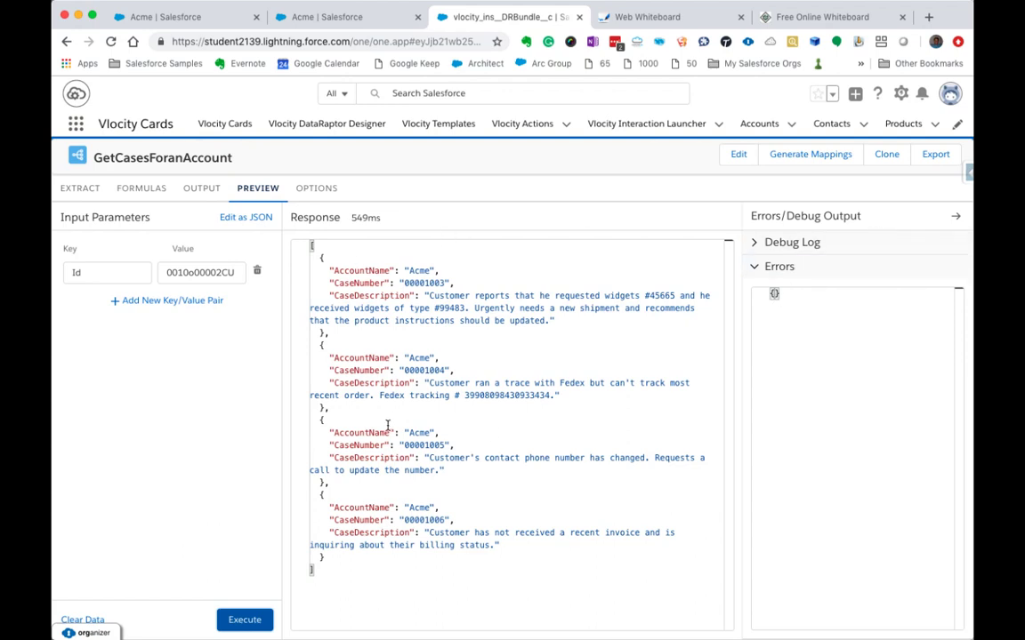
# - Check the extract's options and highlight the JSON records in the preview's response for review
pyautogui.click(324, 421)
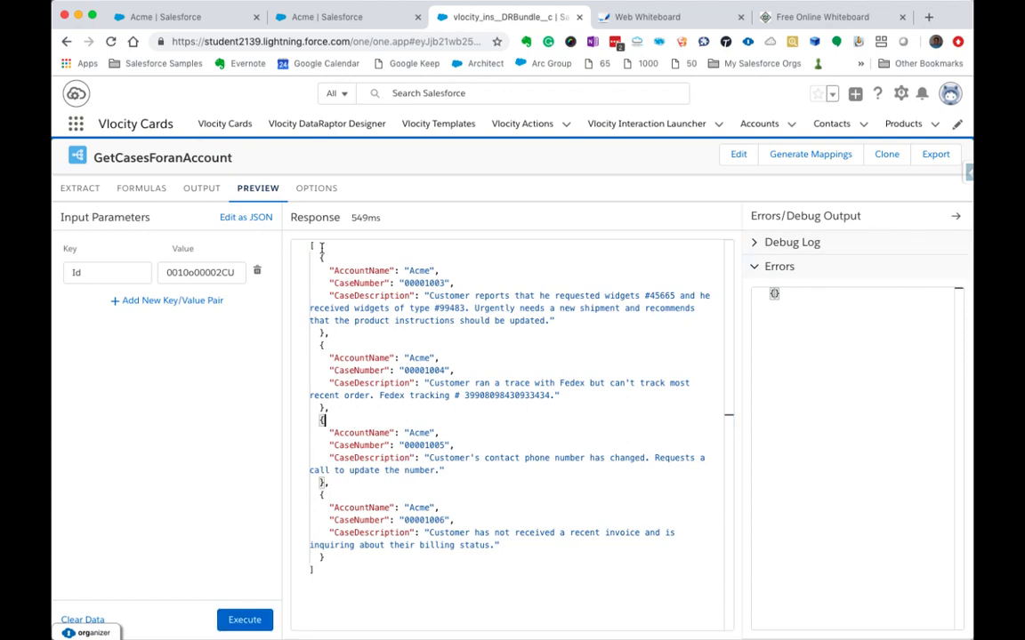
pyautogui.click(315, 190)
pyautogui.click(249, 191)
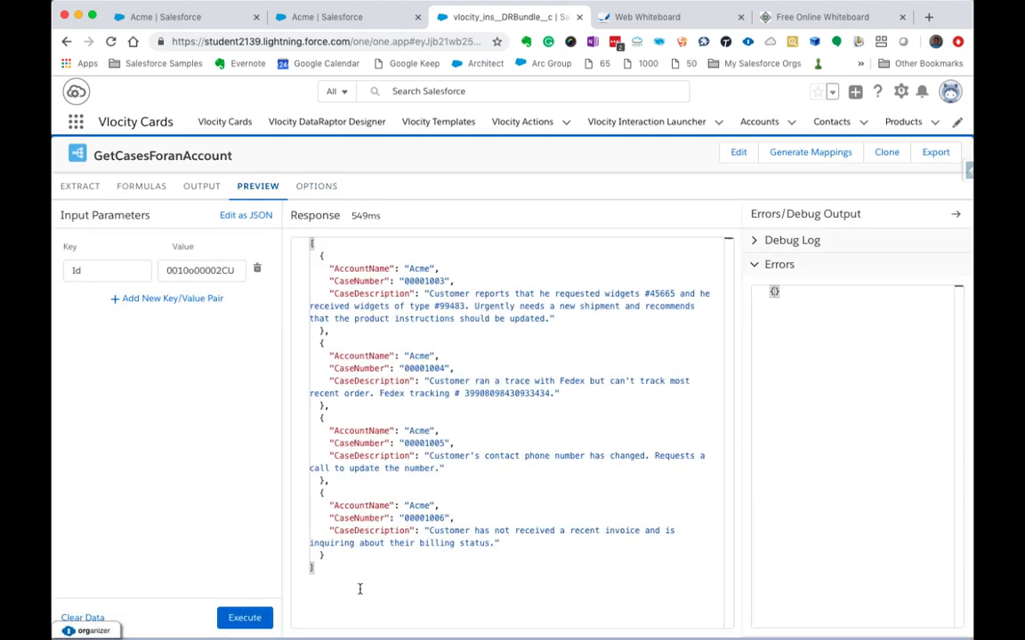
pyautogui.moveTo(360, 588); pyautogui.dragTo(313, 216)
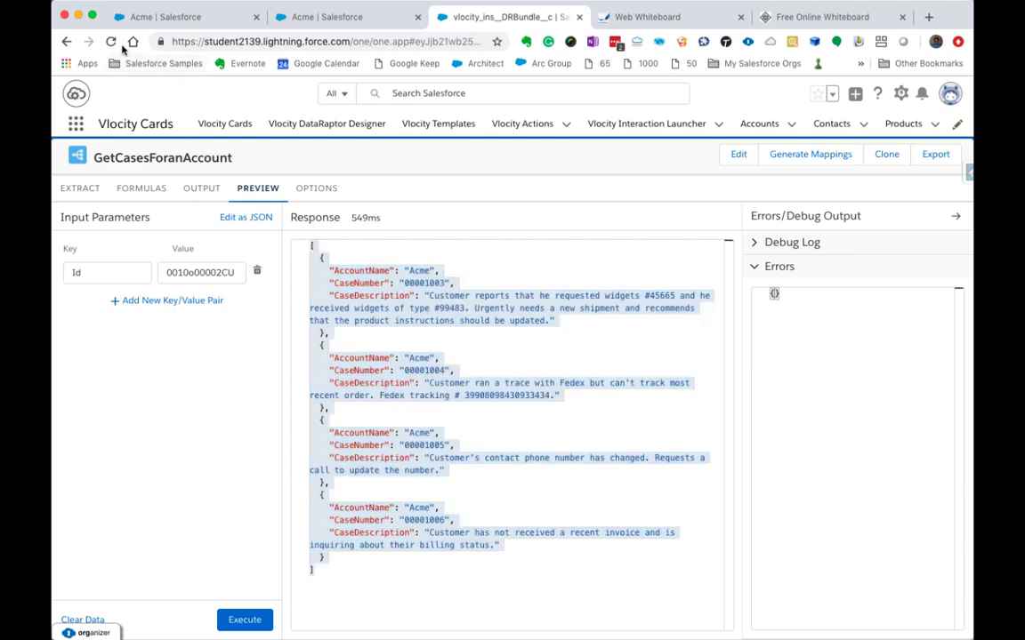
# - Reload the designer page and dismiss the dialog for creating a new DataRaptor interface
pyautogui.click(110, 42)
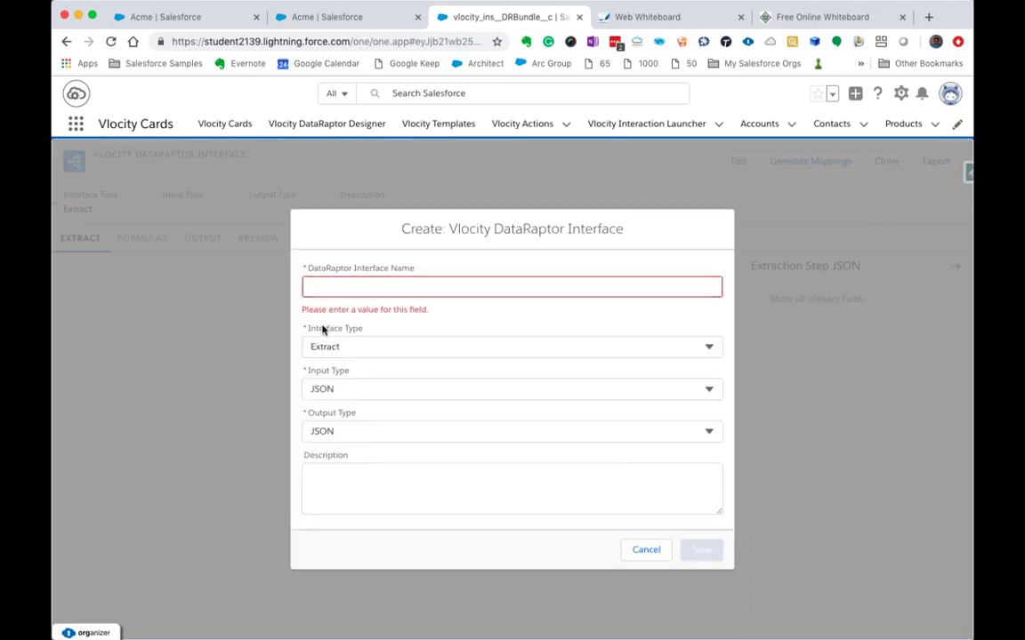
pyautogui.click(644, 551)
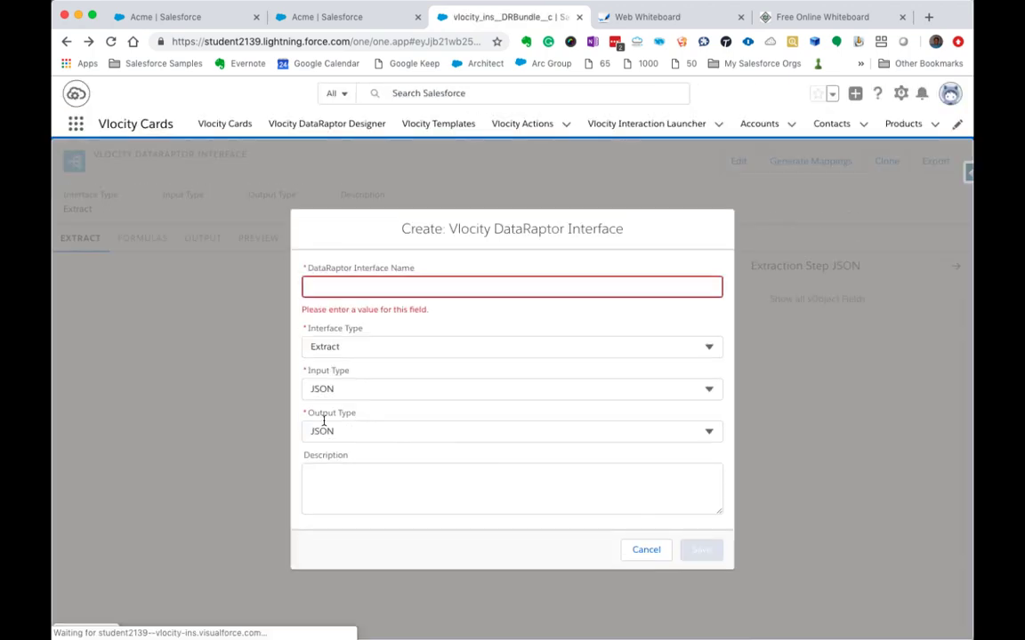
pyautogui.click(654, 552)
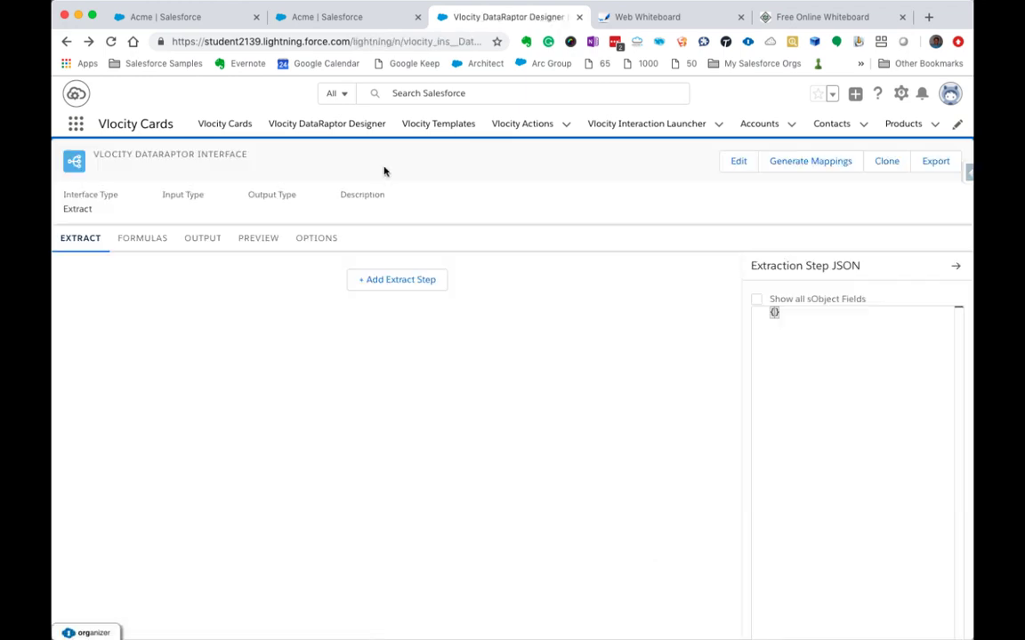
# - Open the GetCasesForanAccount extract from the list of DataRaptor interfaces and check its output mappings
pyautogui.click(307, 129)
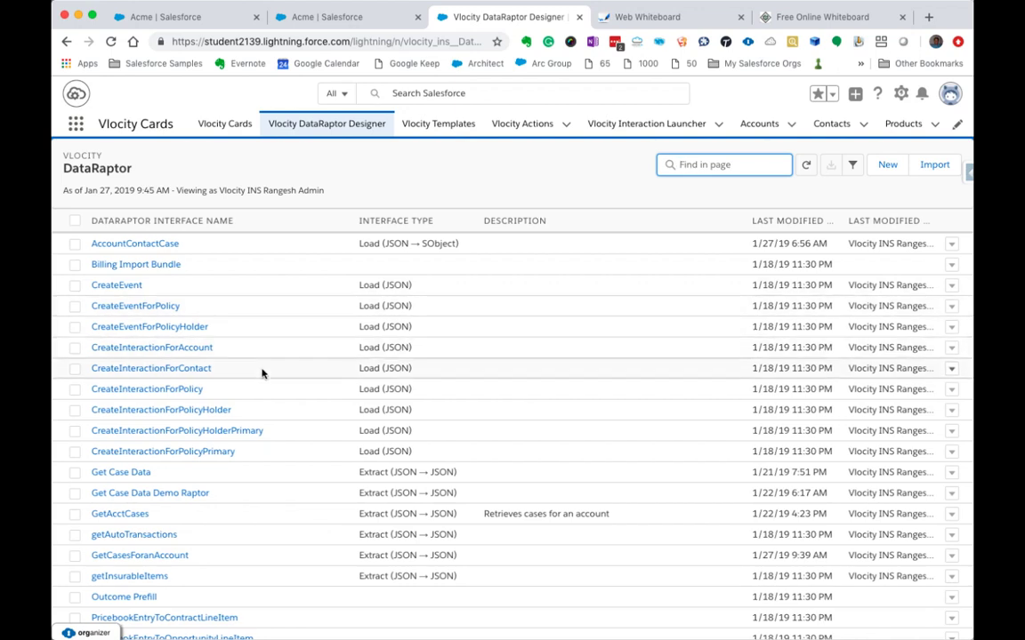
pyautogui.click(165, 556)
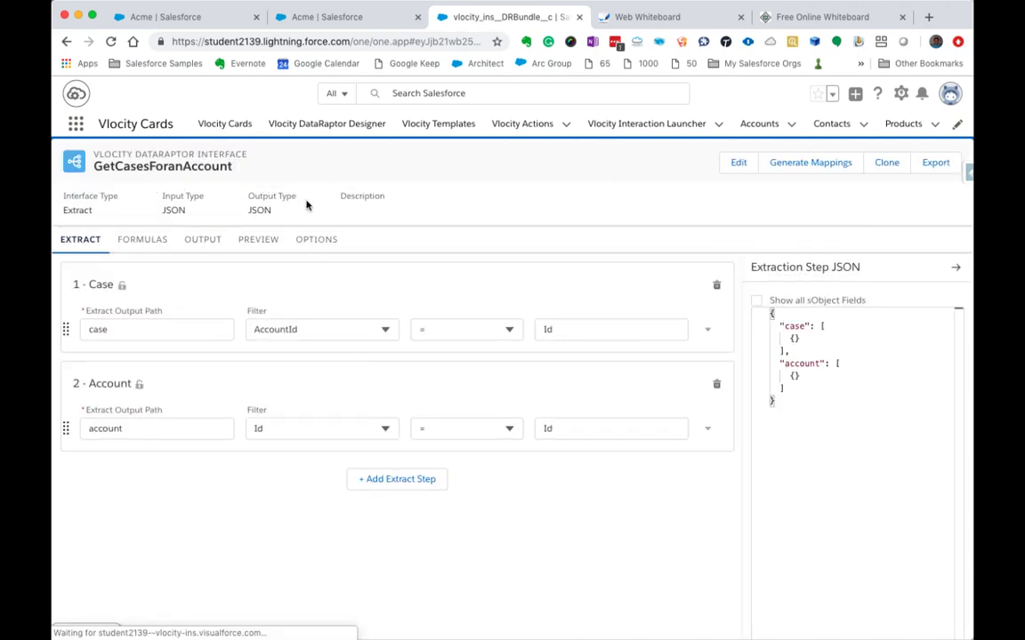
pyautogui.click(262, 241)
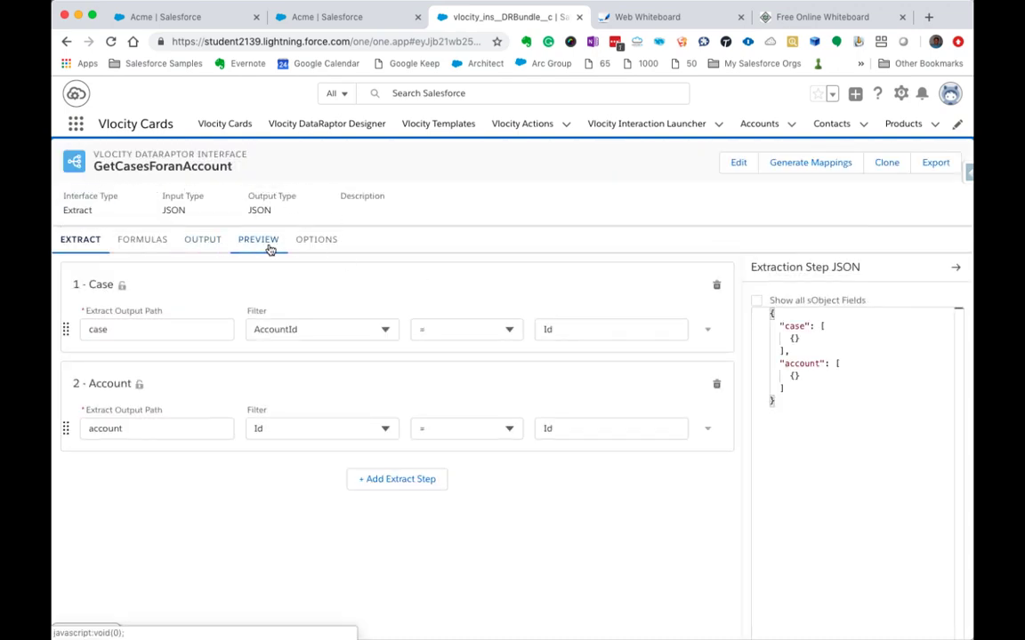
pyautogui.click(196, 245)
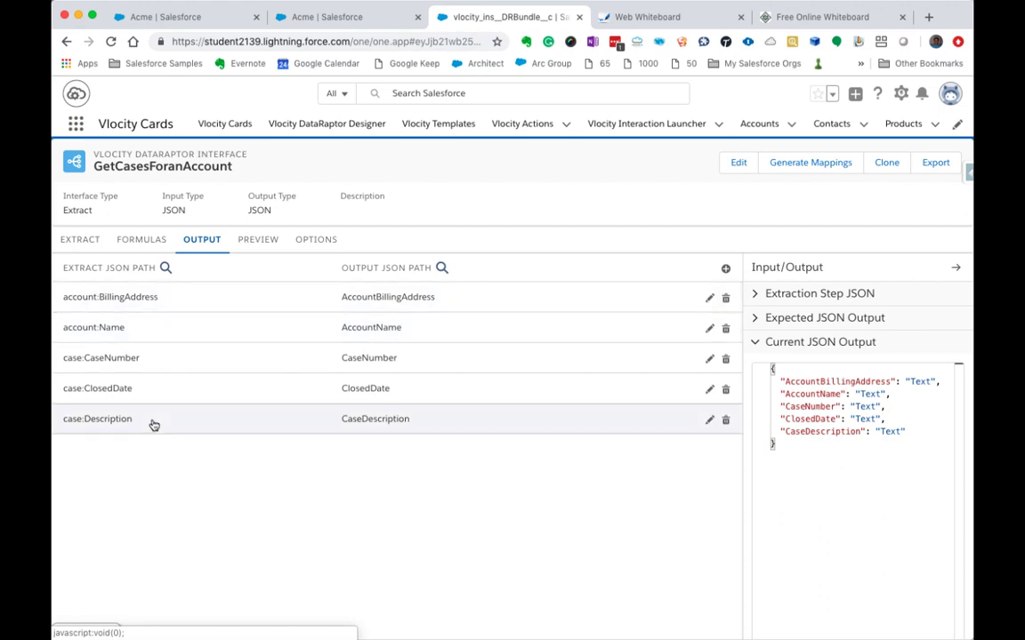
# - Add the preview input parameter Id with the copied account record ID as its value and execute the preview
pyautogui.click(262, 242)
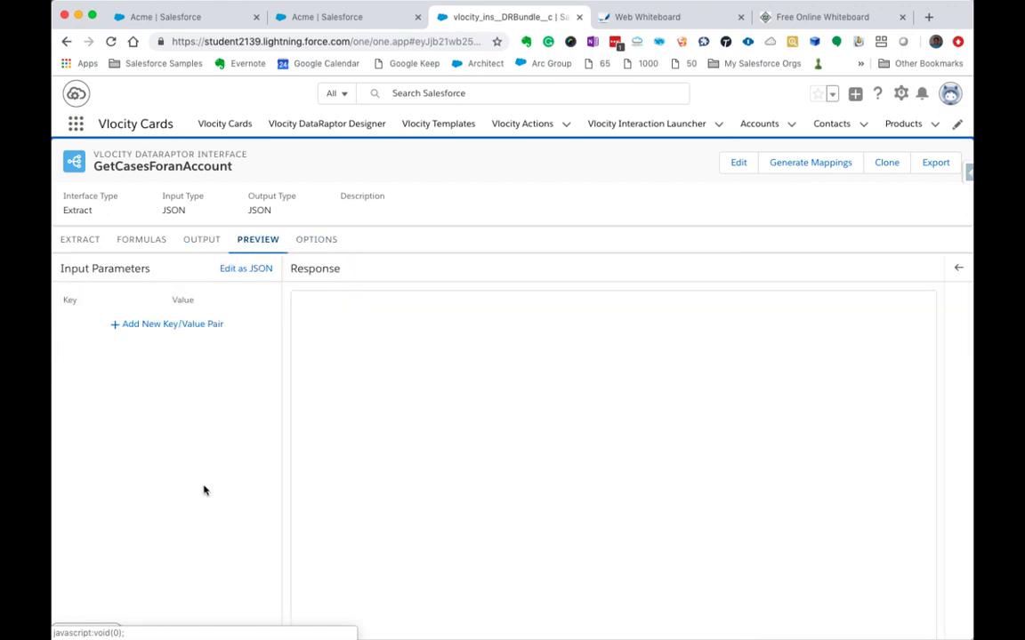
pyautogui.click(199, 327)
pyautogui.click(75, 327)
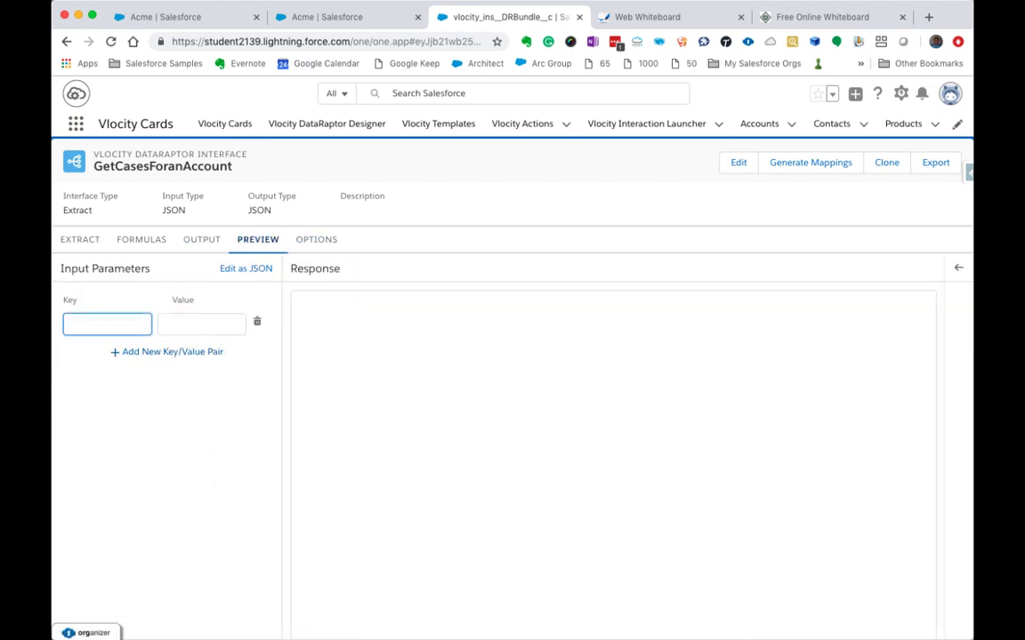
pyautogui.write('Id')
pyautogui.press('Tab')
pyautogui.hotkey('ctrl', 'v')
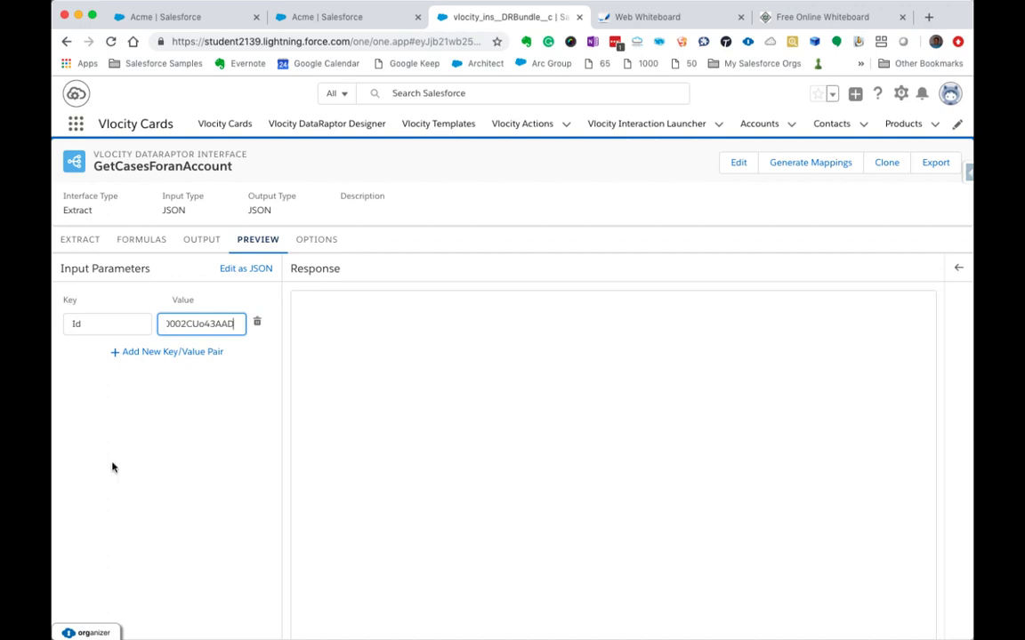
pyautogui.scroll(-2, 195, 548)
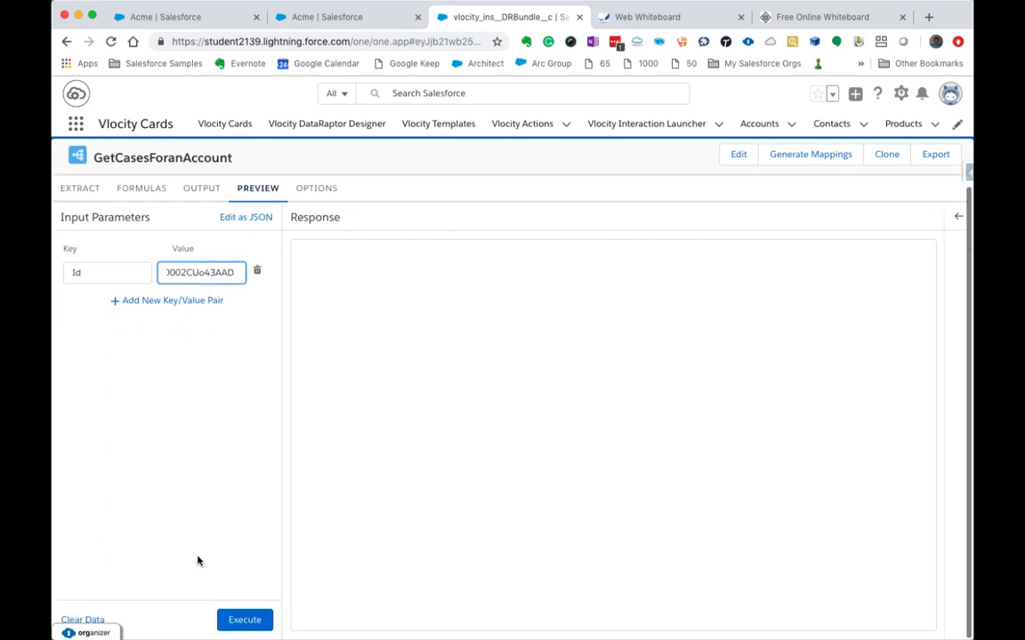
pyautogui.click(247, 620)
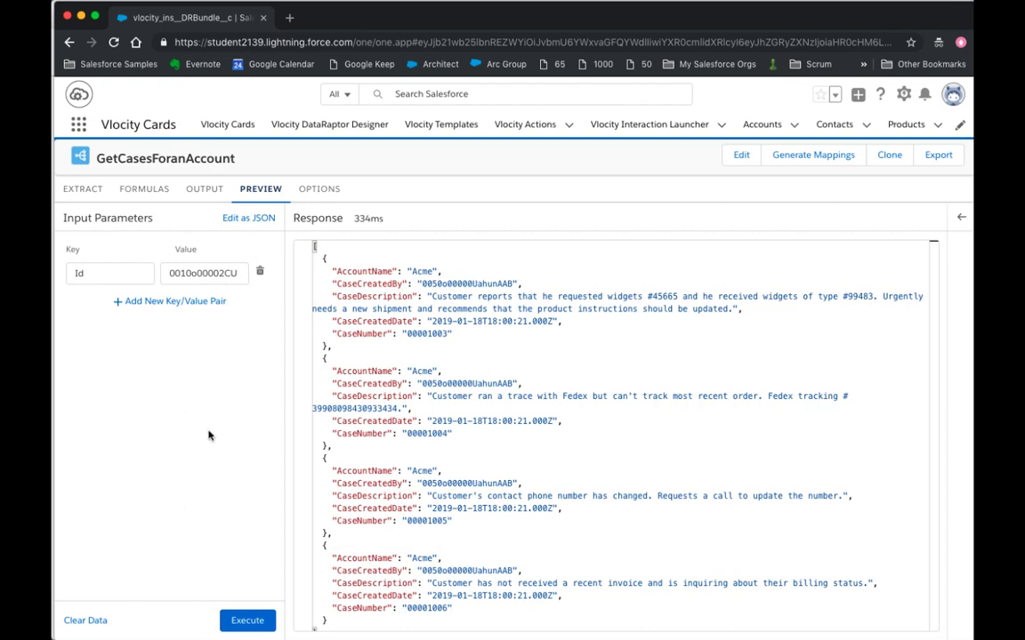
# - Add an output mapping from the extract path case:LastModifiedDate to the output path CaseLastModifiedDate
pyautogui.click(204, 189)
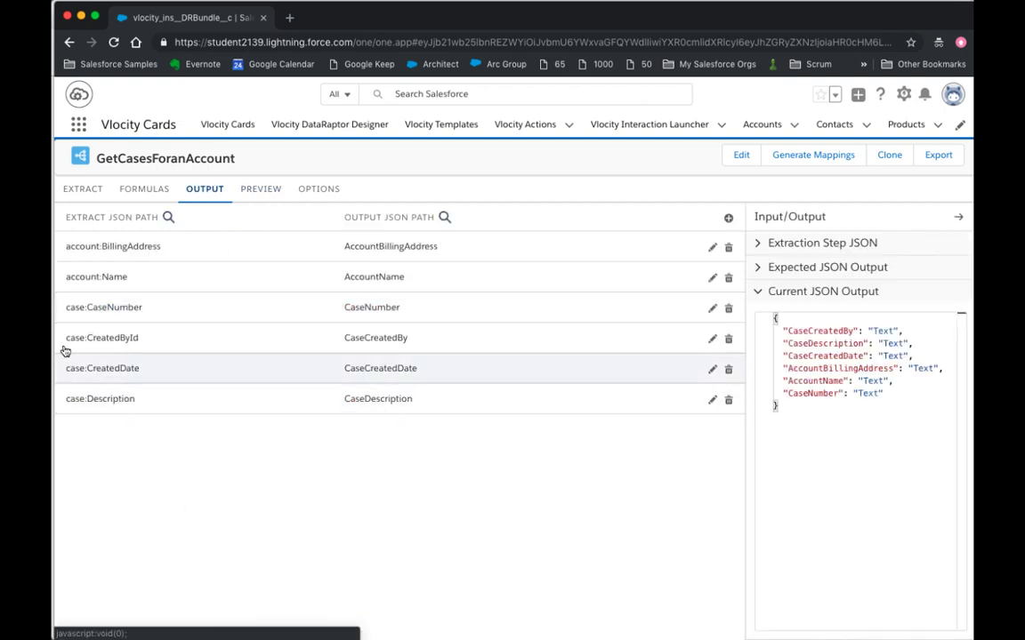
pyautogui.click(729, 220)
pyautogui.write('ca')
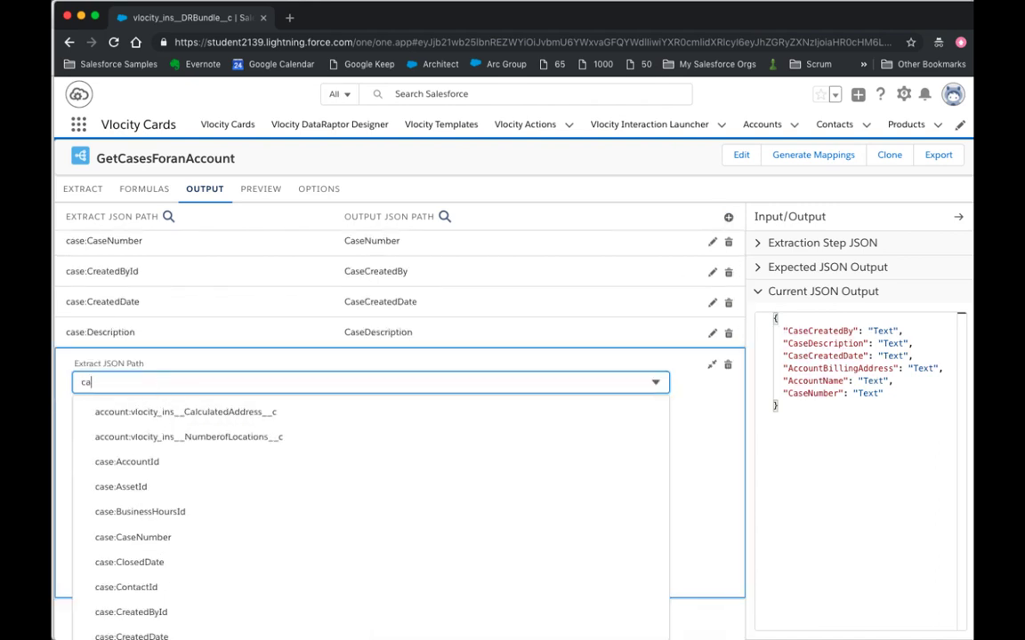
pyautogui.write('se')
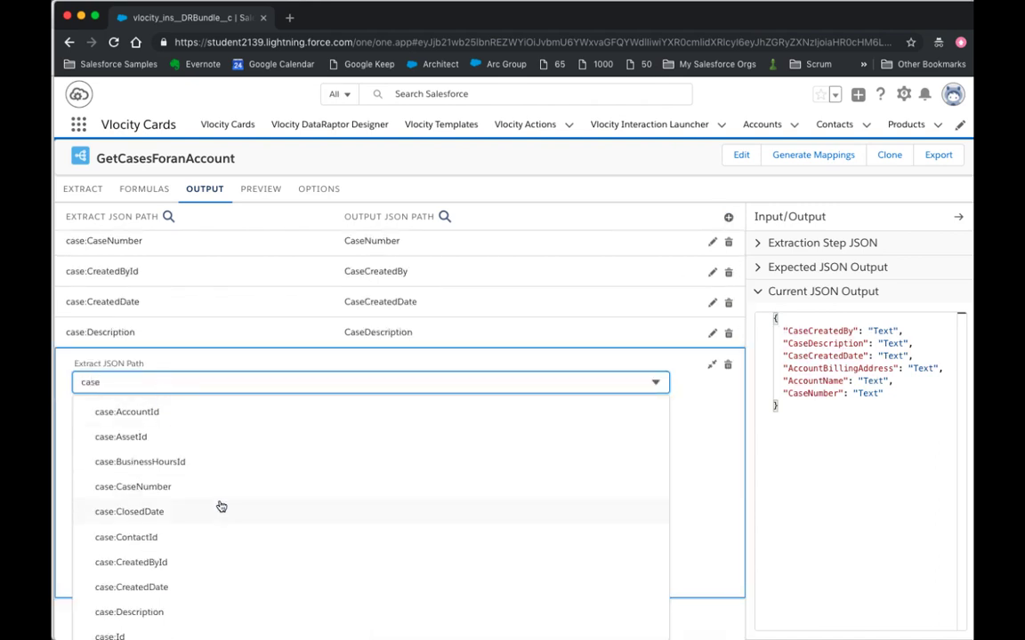
pyautogui.scroll(-2, 223, 559)
pyautogui.scroll(-5, 225, 560)
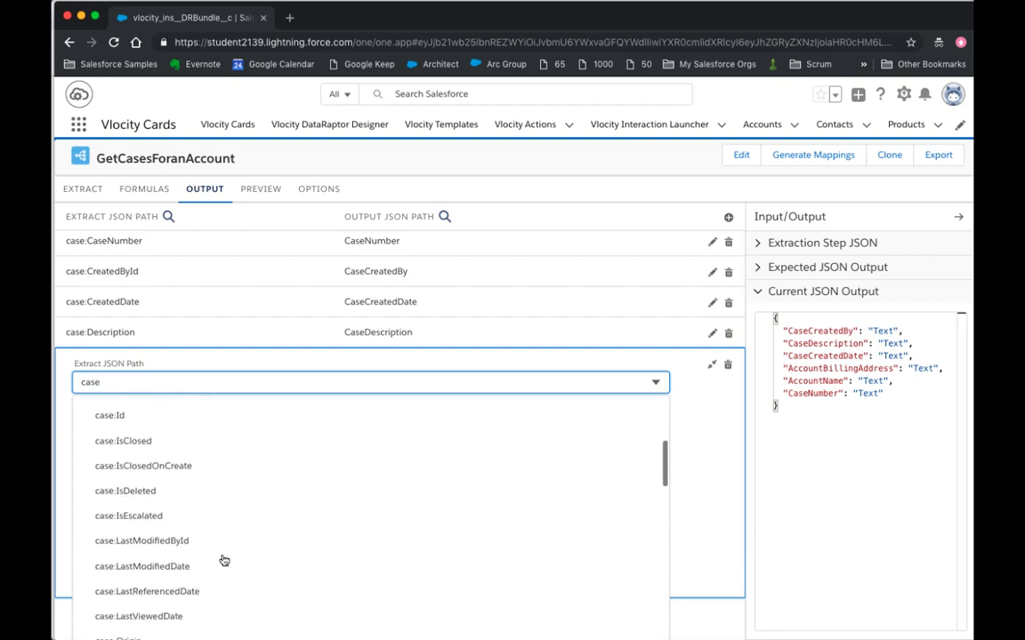
pyautogui.scroll(-2, 224, 560)
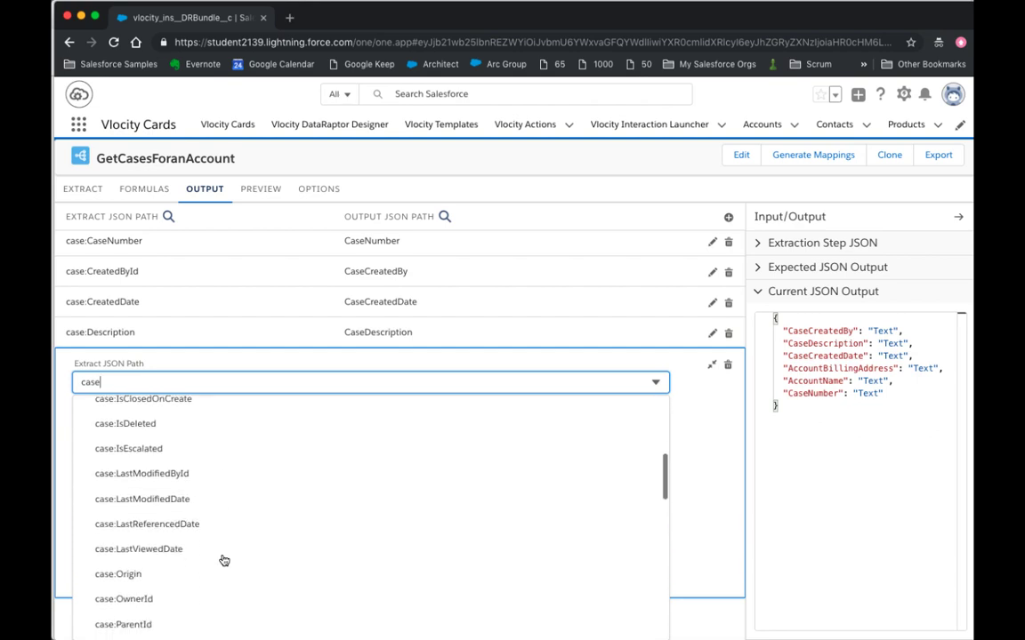
pyautogui.click(181, 500)
pyautogui.click(207, 472)
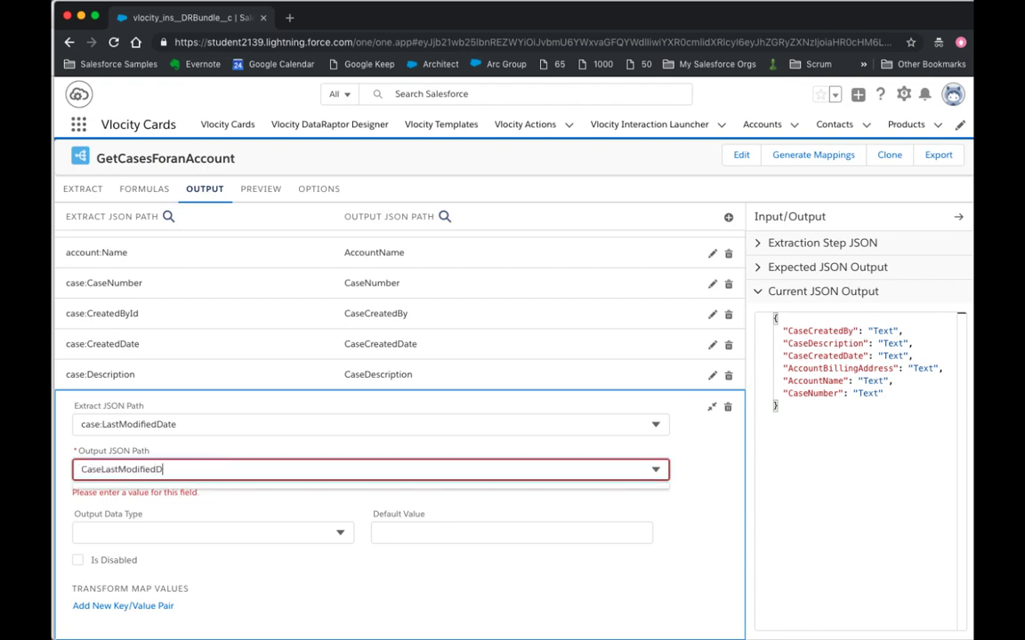
pyautogui.click(712, 406)
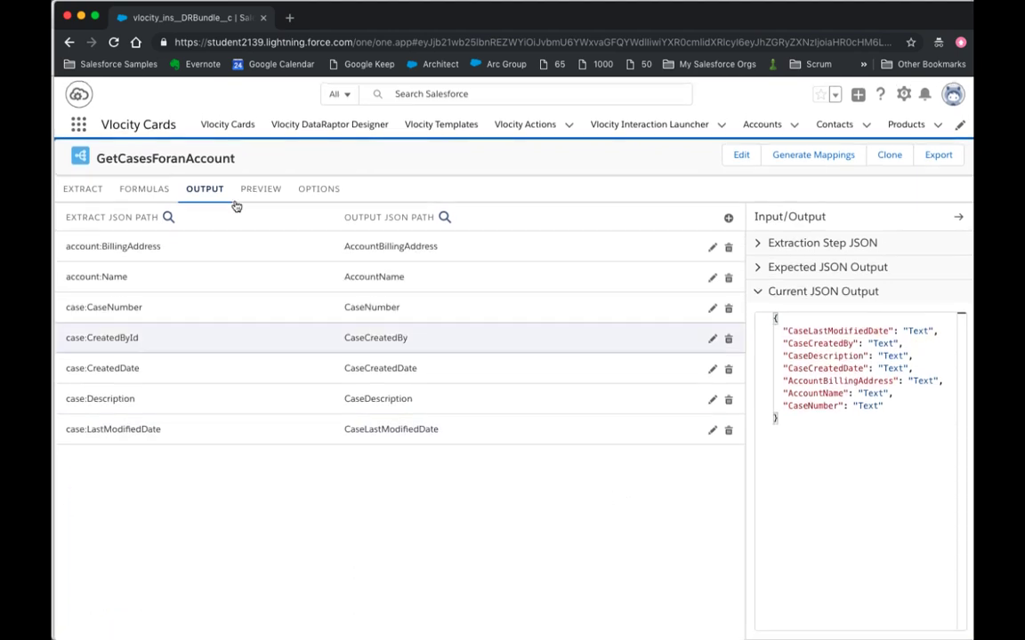
# - Execute the preview again with the same account ID and highlight the CaseLastModifiedDate key in the JSON response
pyautogui.click(253, 190)
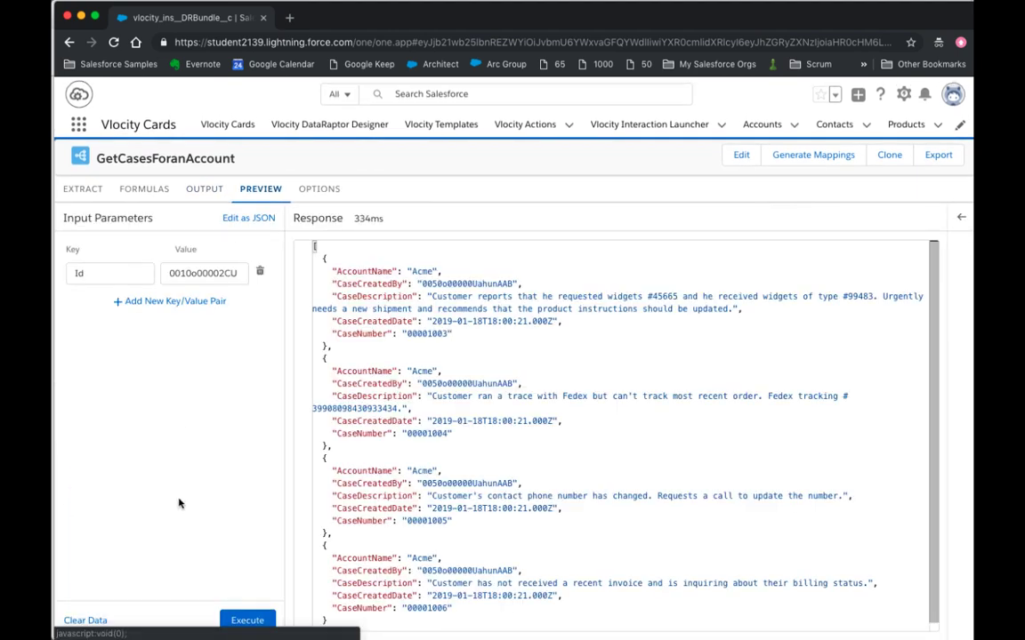
pyautogui.click(247, 620)
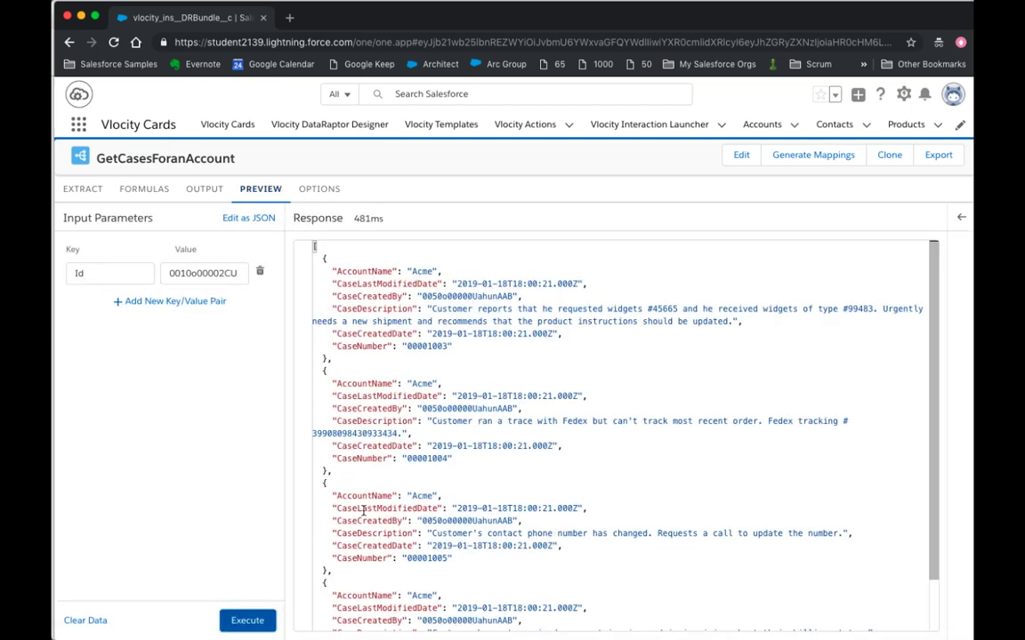
pyautogui.doubleClick(363, 508)
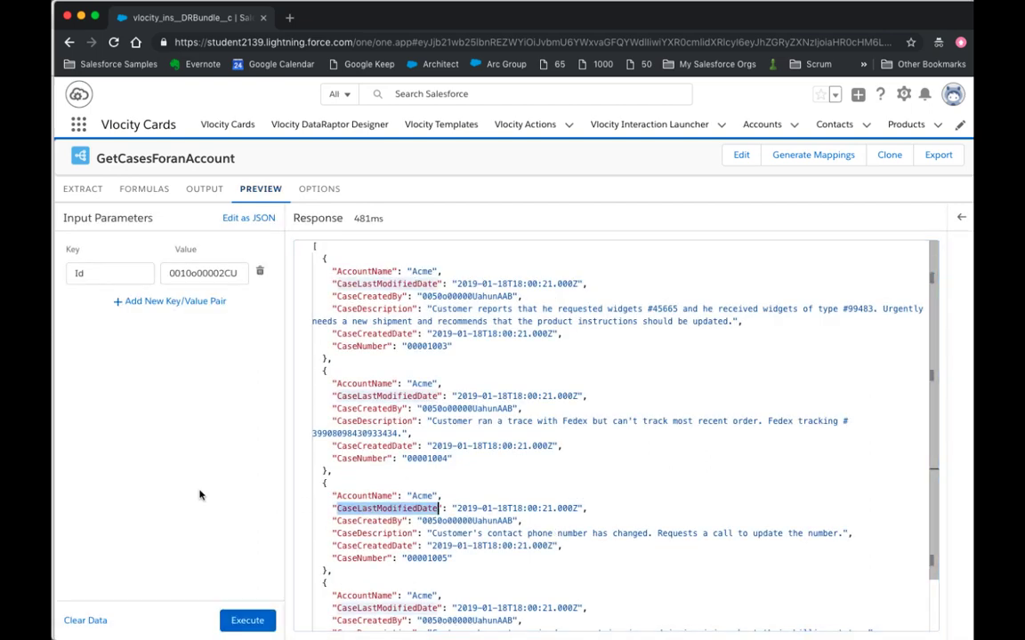